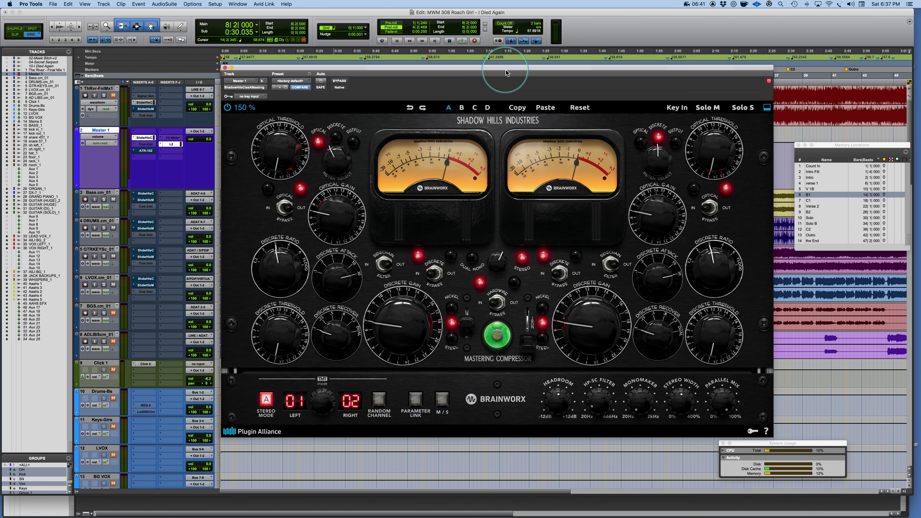
Reposition the compressor window slightly and check its interface scaling choices and the visibility control for its lower control strip
left_click_drag(513, 68, 508, 66)
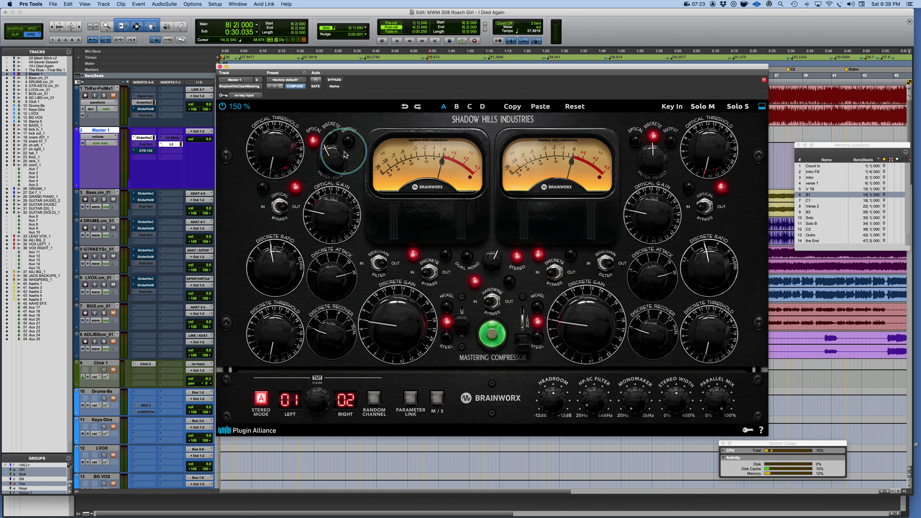
left_click(224, 107)
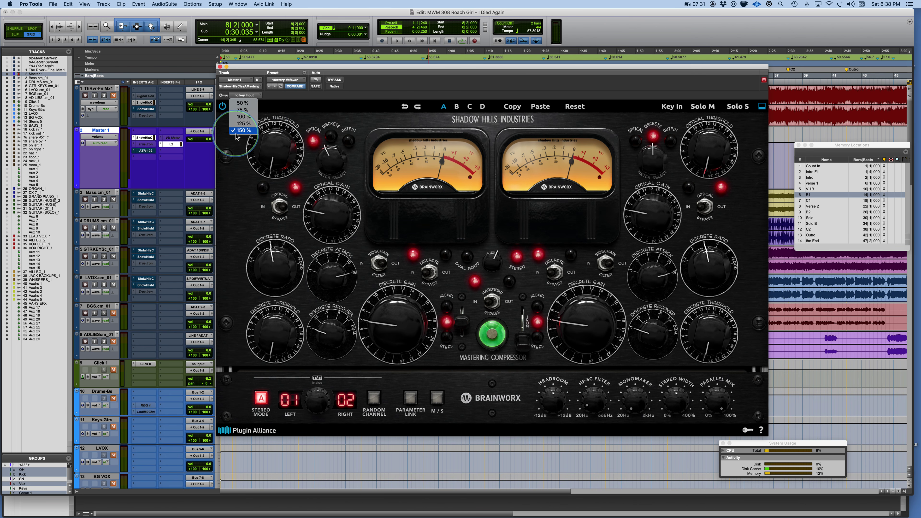
left_click(237, 161)
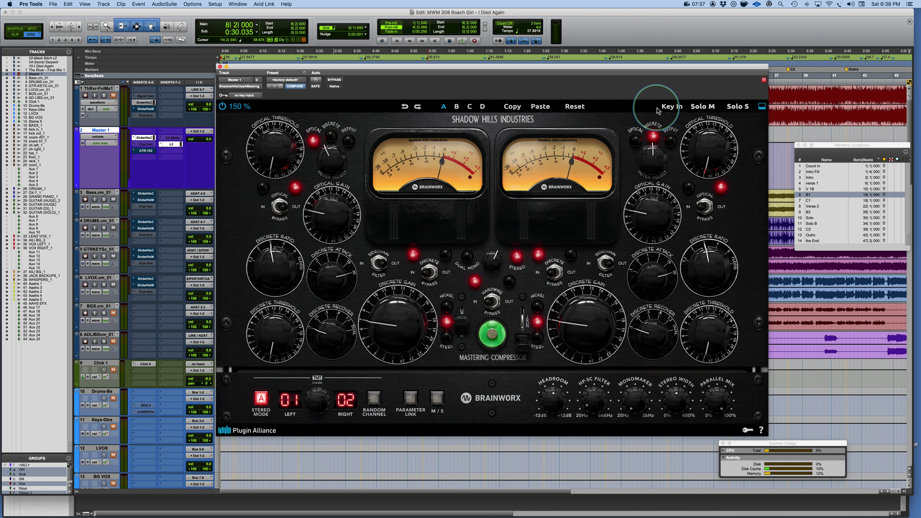
left_click(764, 107)
left_click(765, 108)
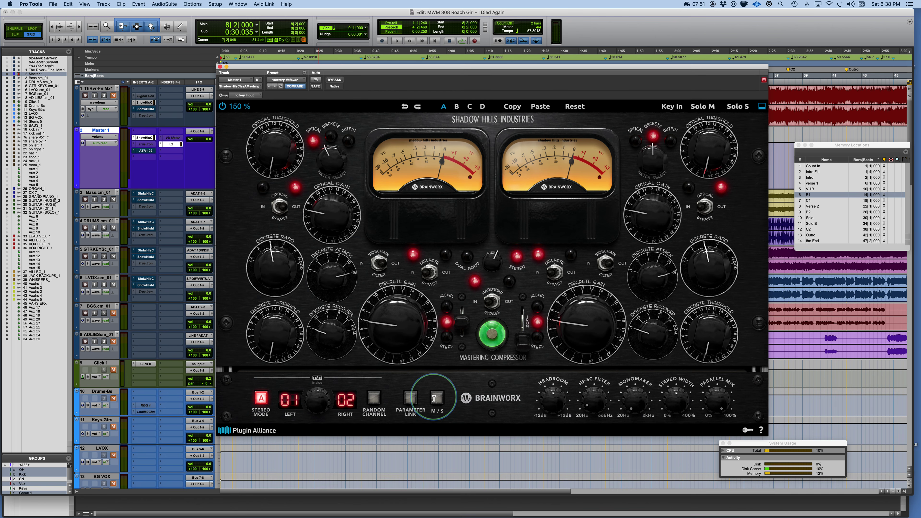
Enable Parameter Link on the compressor, and try M/S mode before returning to left/right operation
left_click(411, 398)
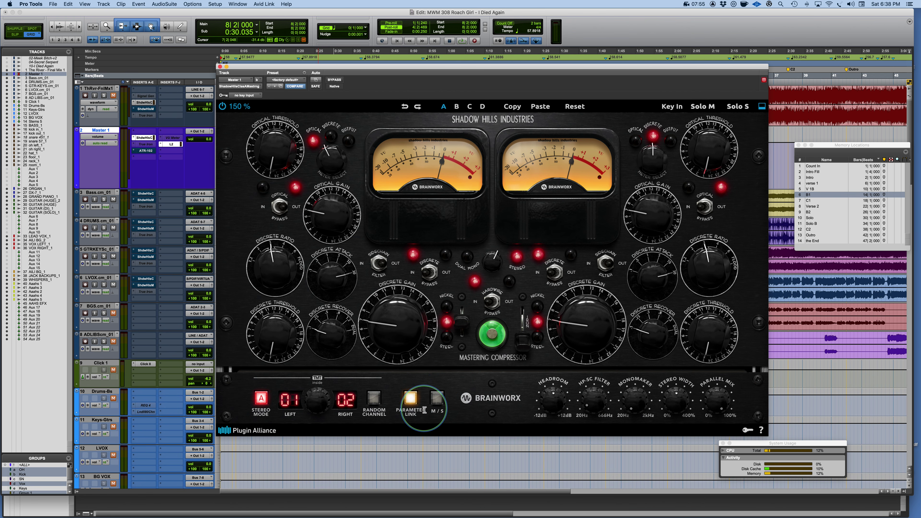
left_click(438, 398)
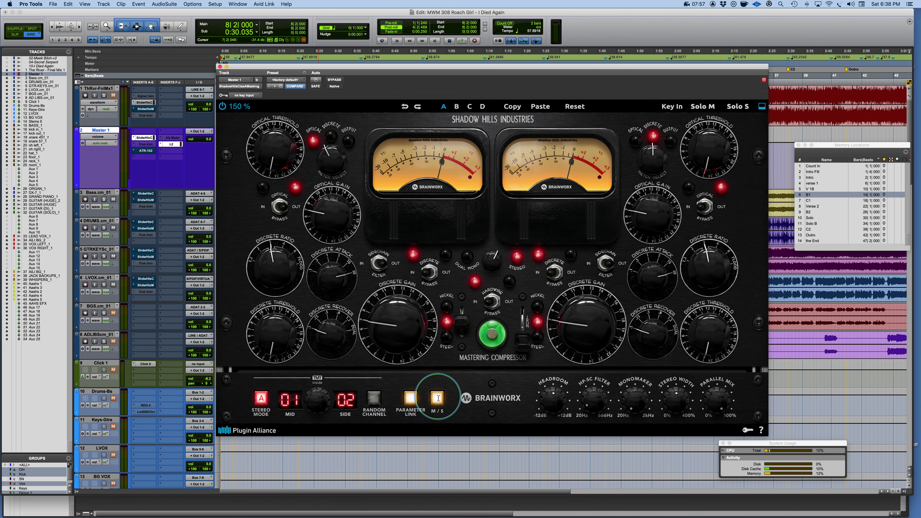
left_click(437, 398)
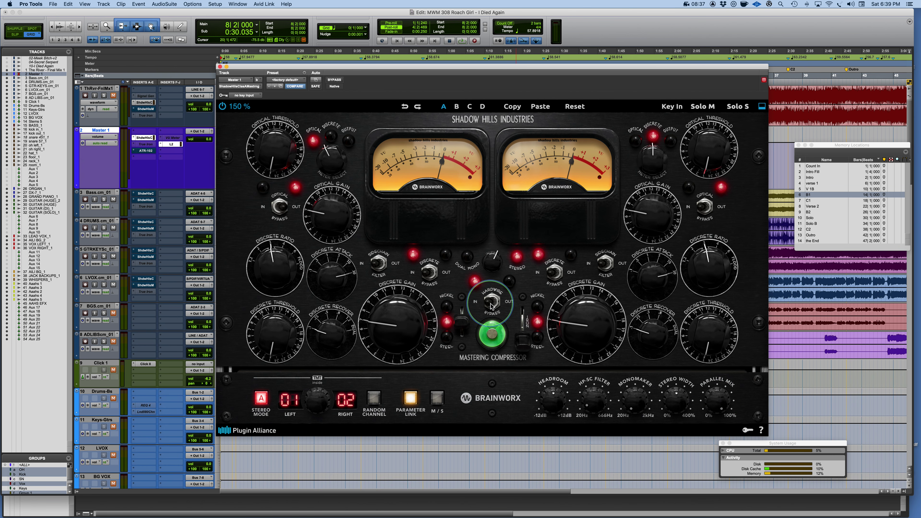
Toggle the hardwire bypass out and back in, and set the discrete compressor bypass to Out
left_click(502, 306)
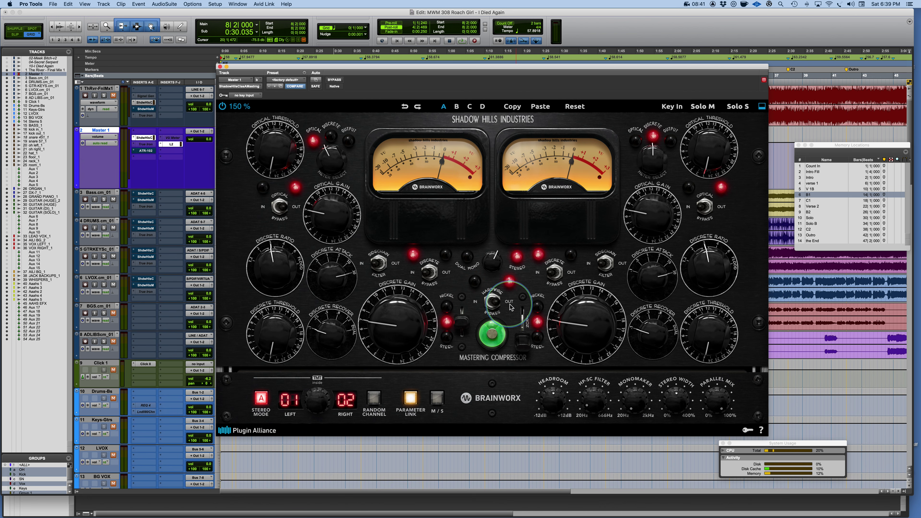
left_click(481, 306)
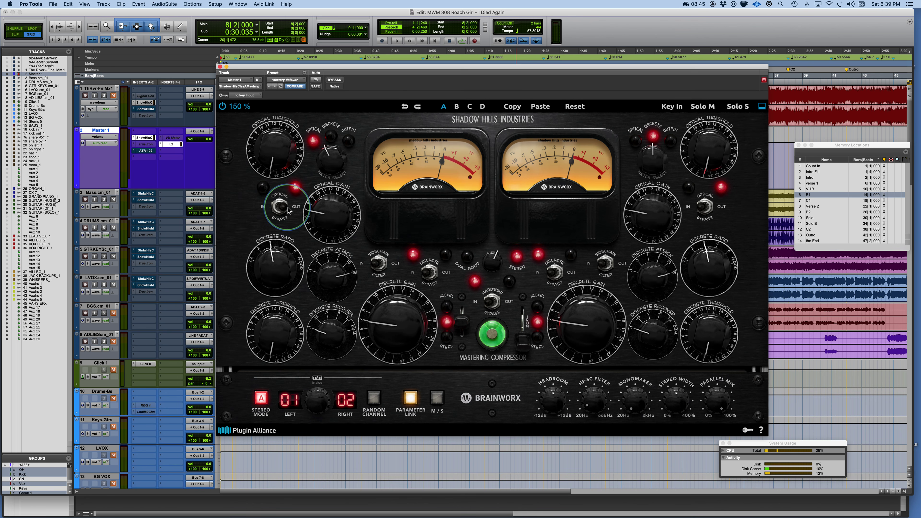
left_click(450, 276)
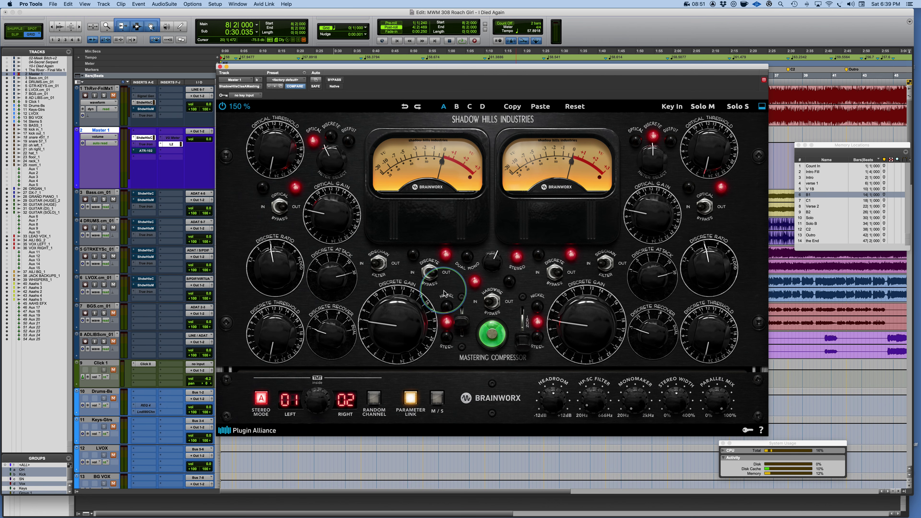
Step the output transformer selection through Nickel and Iron, and set it to Steel on both channels
left_click(459, 312)
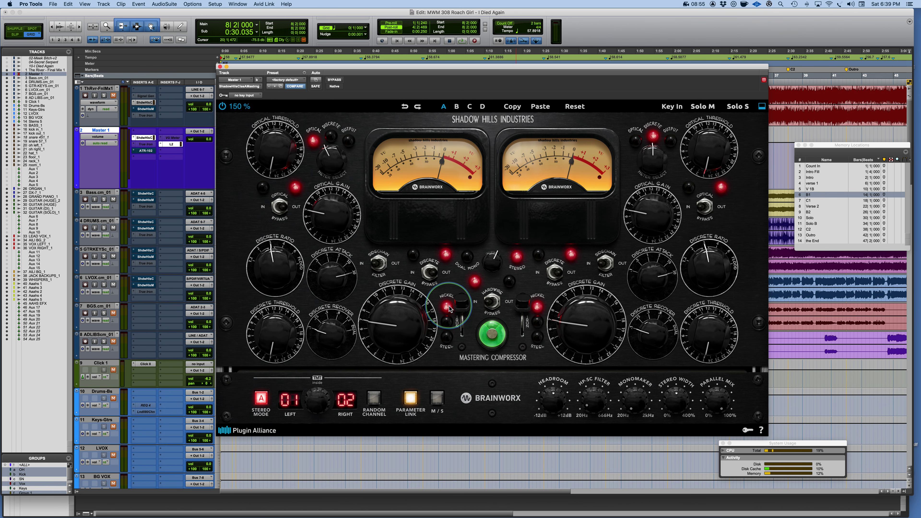
left_click(450, 322)
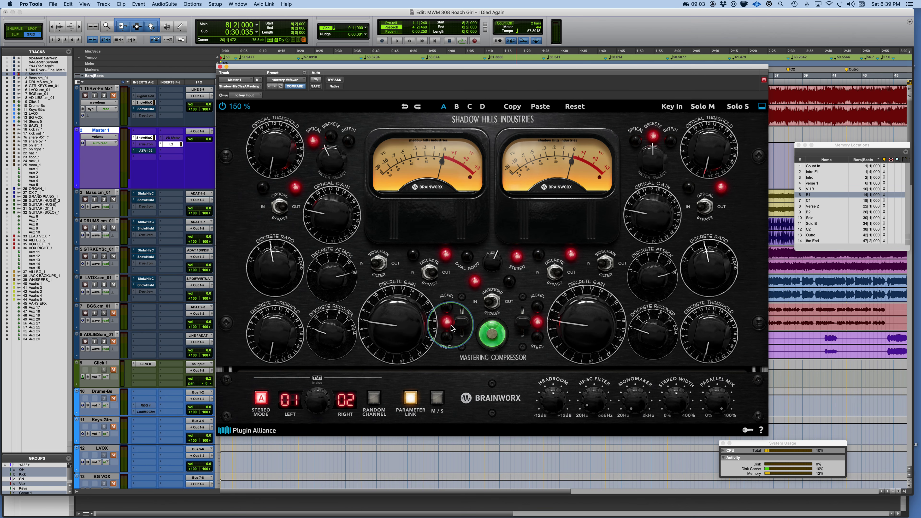
left_click_drag(451, 325, 448, 340)
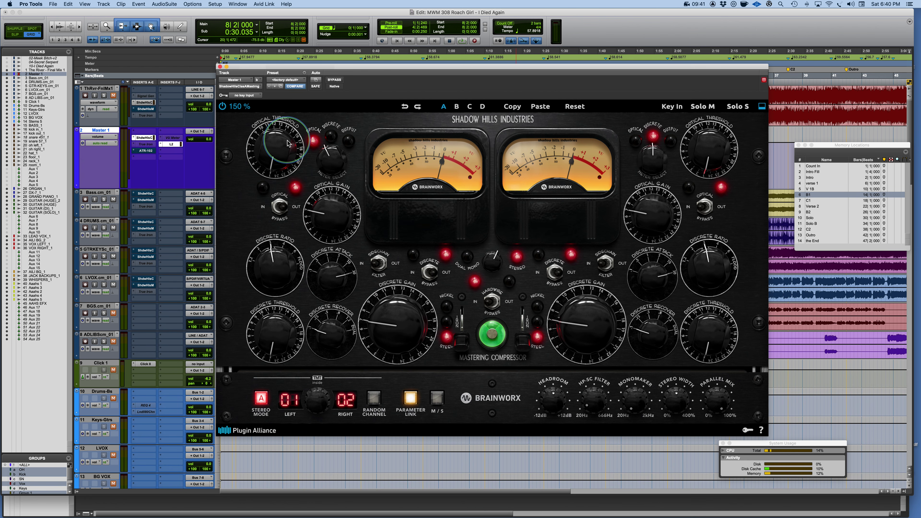
left_click(294, 210)
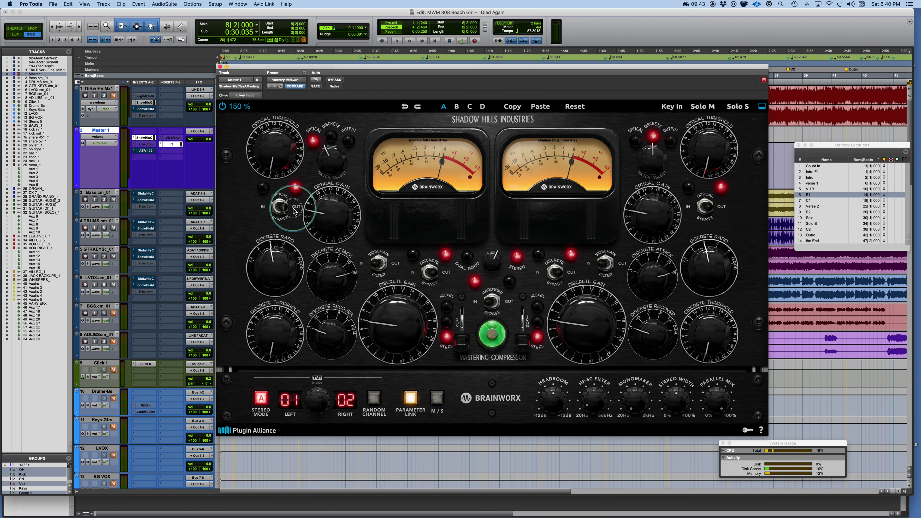
left_click(286, 135)
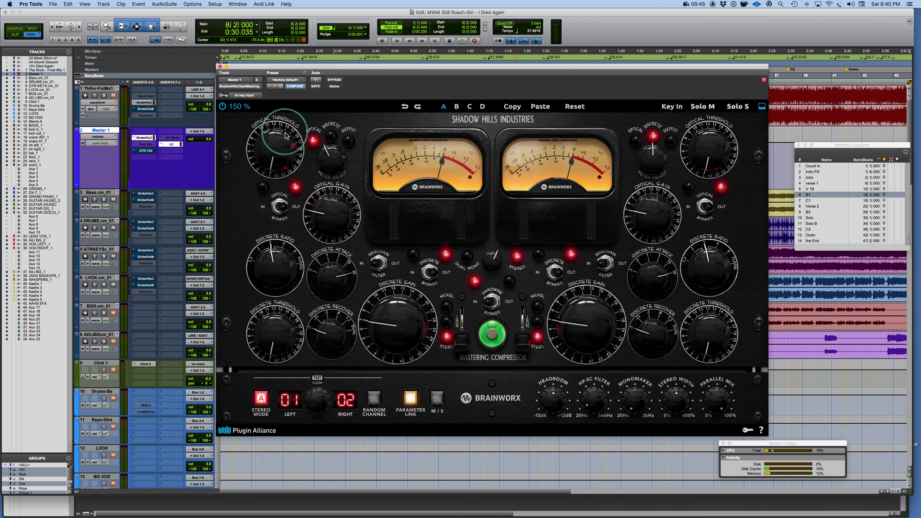
left_click(315, 172)
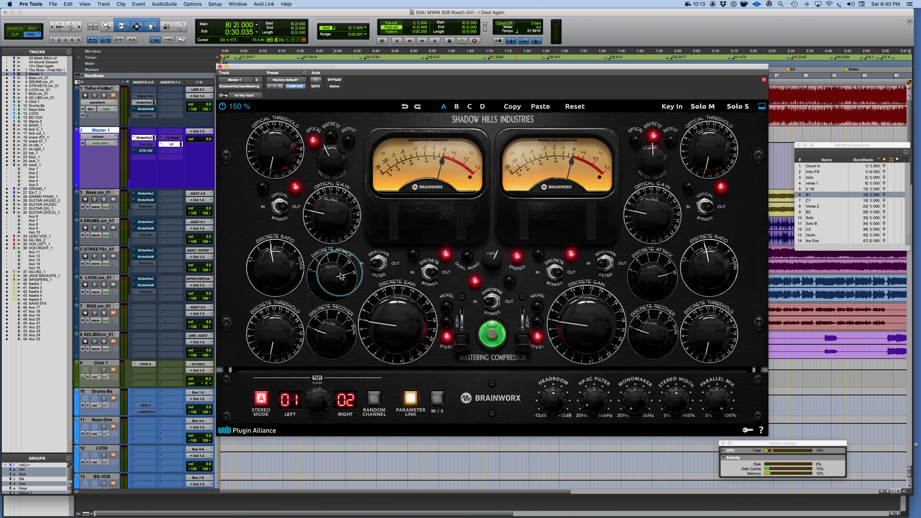
Try another Discrete Recover setting on the linked channels, and return the knob to its original position
left_click(430, 274)
left_click(418, 274)
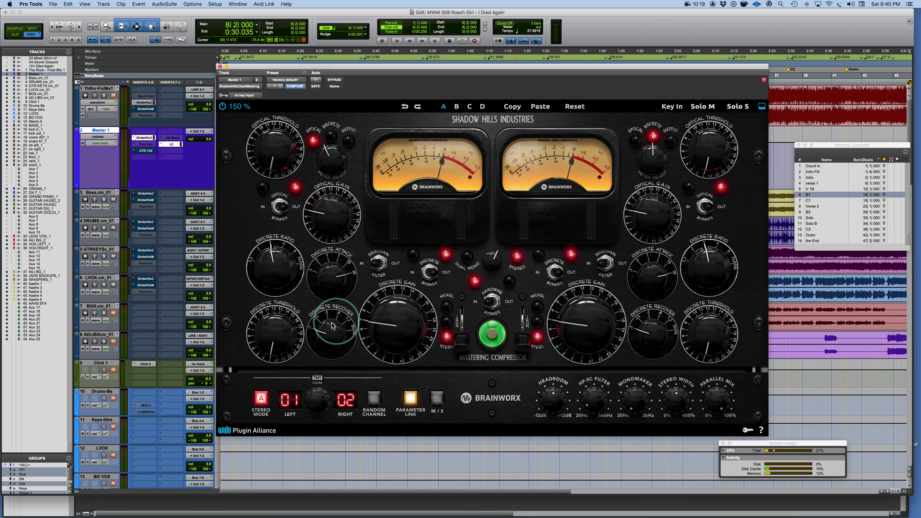
left_click_drag(329, 333, 329, 319)
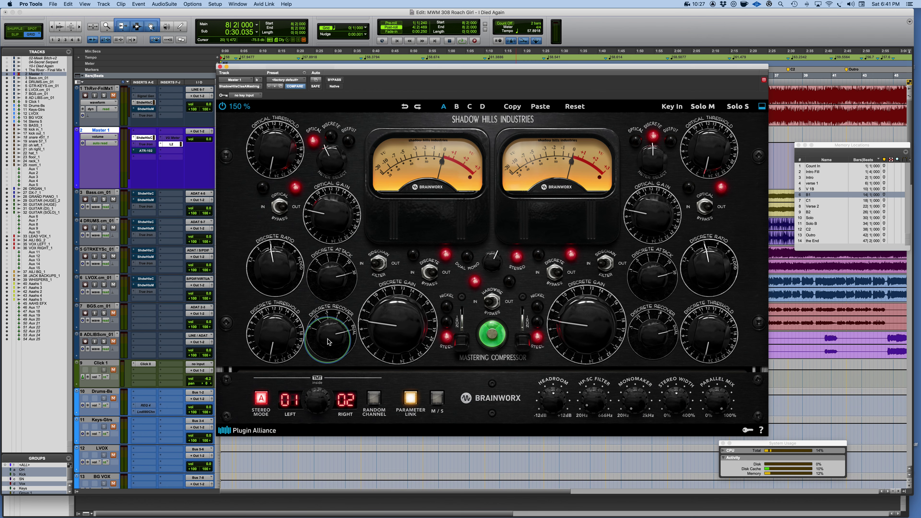
left_click_drag(328, 333, 309, 370)
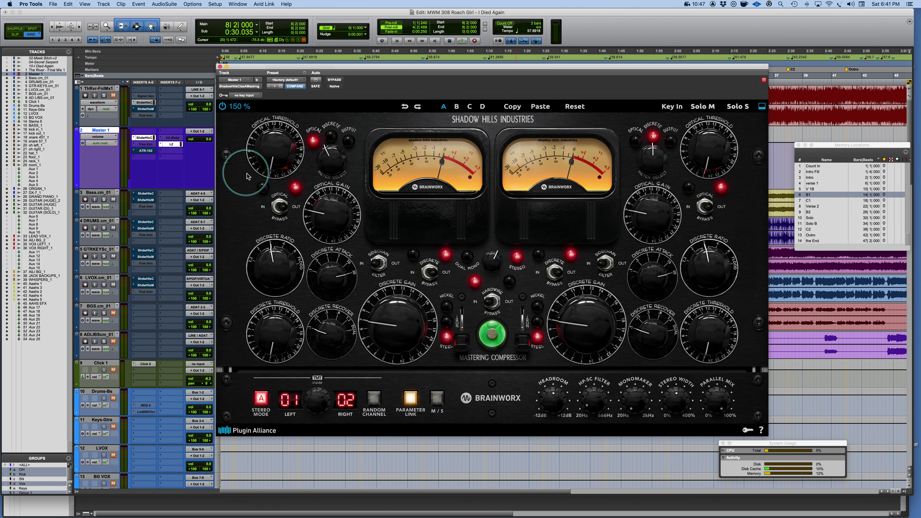
Compare the output transformers by switching to Nickel and back to Steel
left_click(443, 334)
left_click(447, 336)
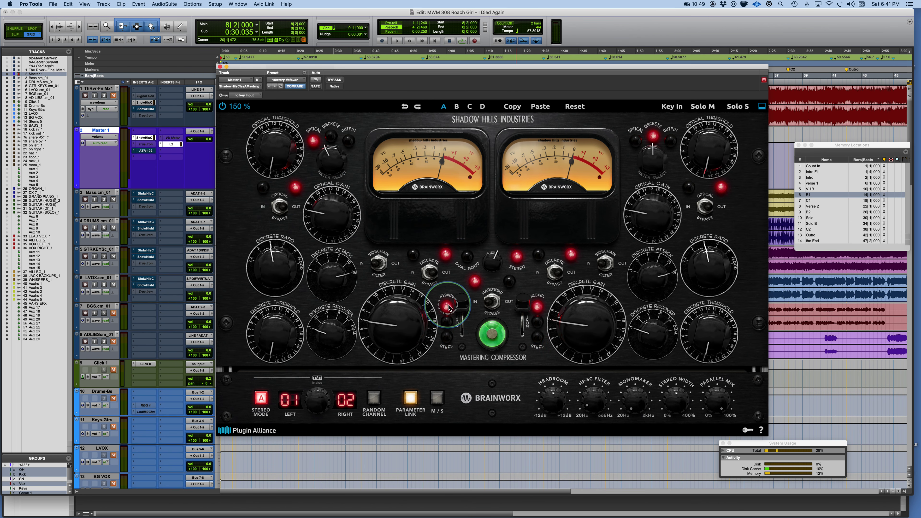
left_click(451, 339)
left_click(450, 338)
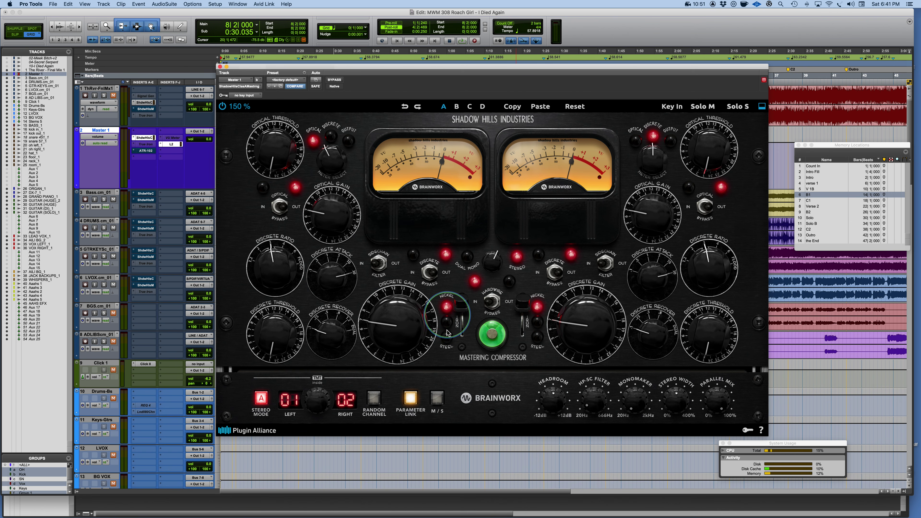
left_click(449, 340)
left_click(449, 341)
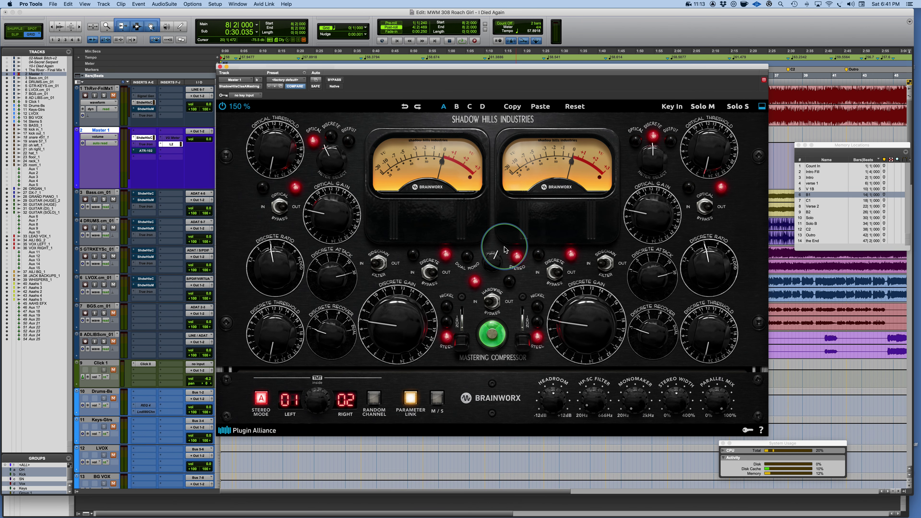
Switch the compressor between Dual Mono and Stereo operation repeatedly, ending on Stereo
left_click(493, 259)
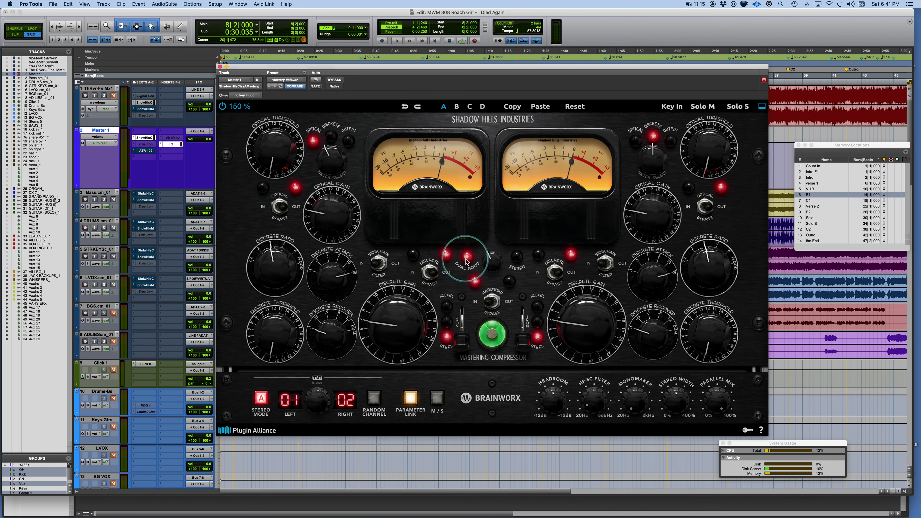
left_click(516, 260)
left_click(500, 261)
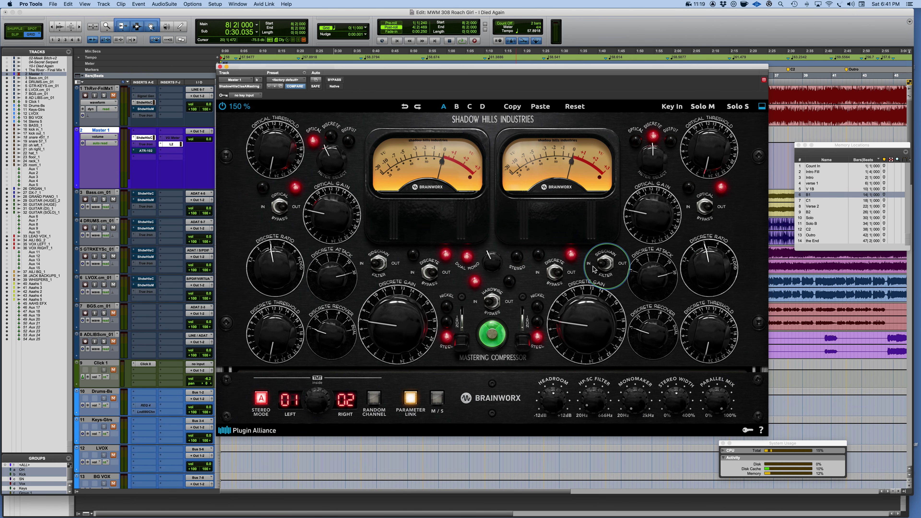
left_click(517, 258)
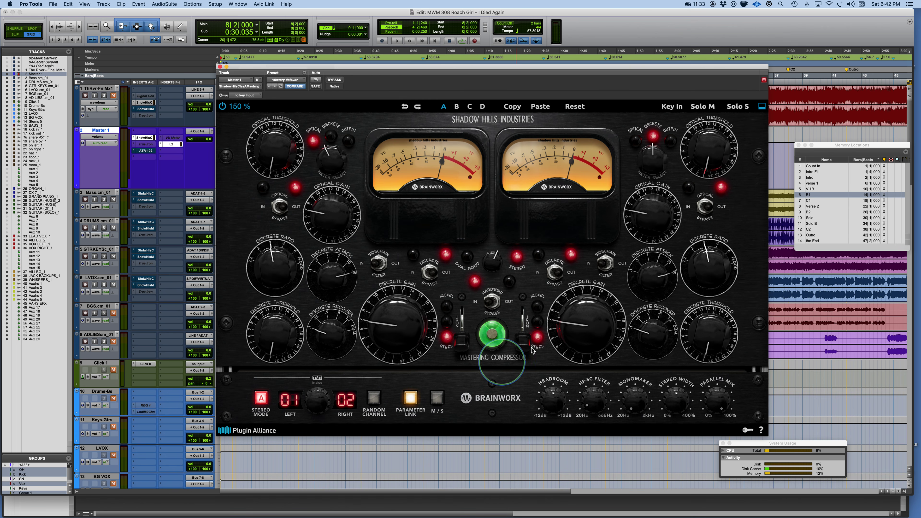
scroll(572, 326, "up", 1)
scroll(572, 325, "down", 1)
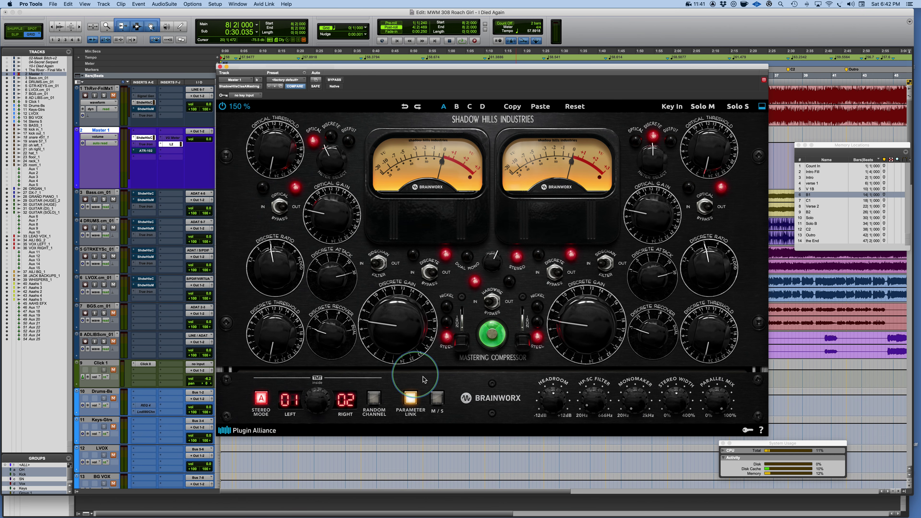
left_click(467, 256)
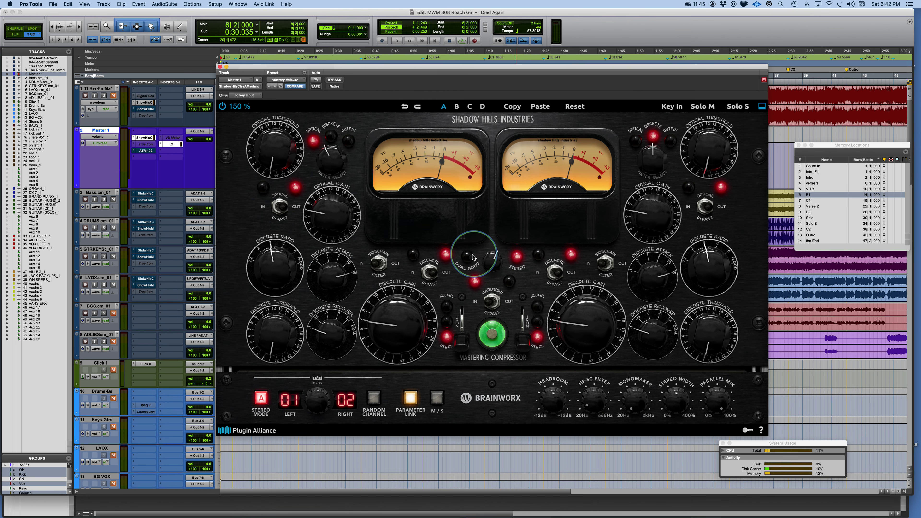
left_click(516, 259)
left_click(467, 256)
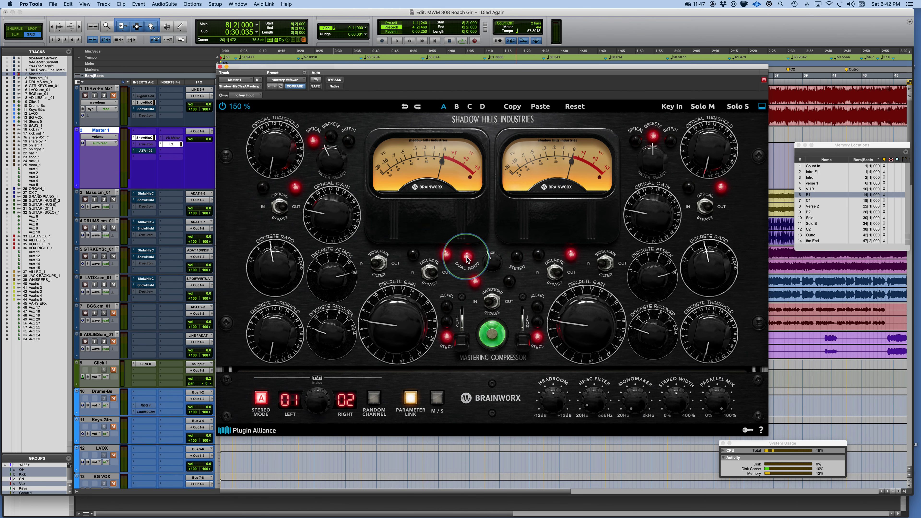
left_click(517, 259)
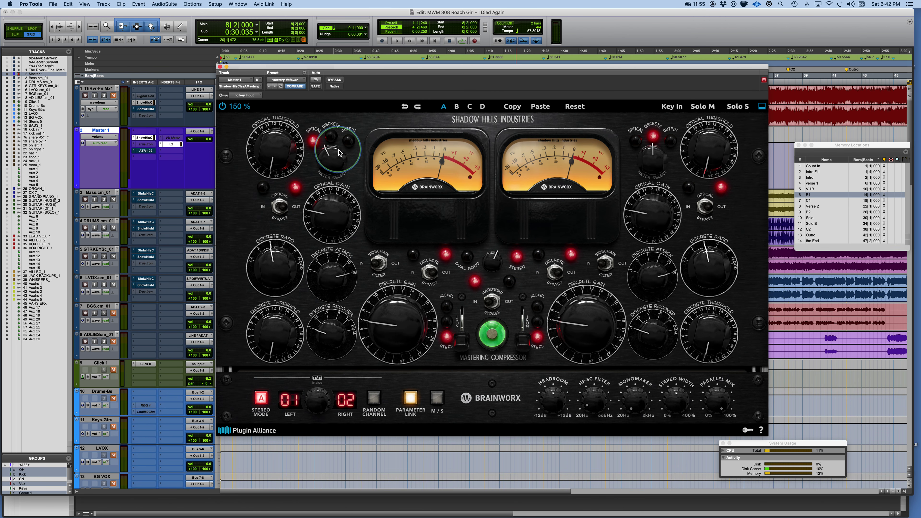
Switch to the mix window and deactivate the Shadow Hills compressor on the Master 1 track
left_click_drag(267, 69, 273, 63)
key("super+equal")
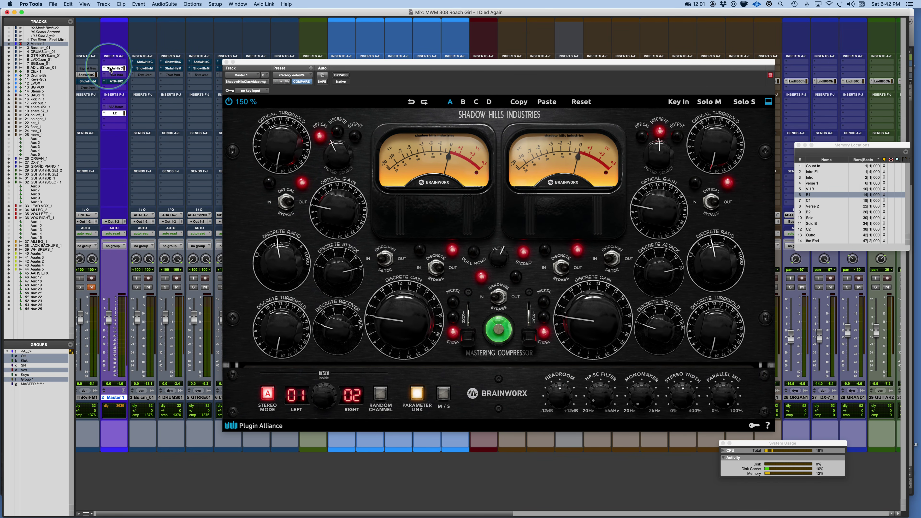
left_click(125, 71)
Open the Shadow Hills compressor on the DRUMS track and solo that track
left_click(166, 395)
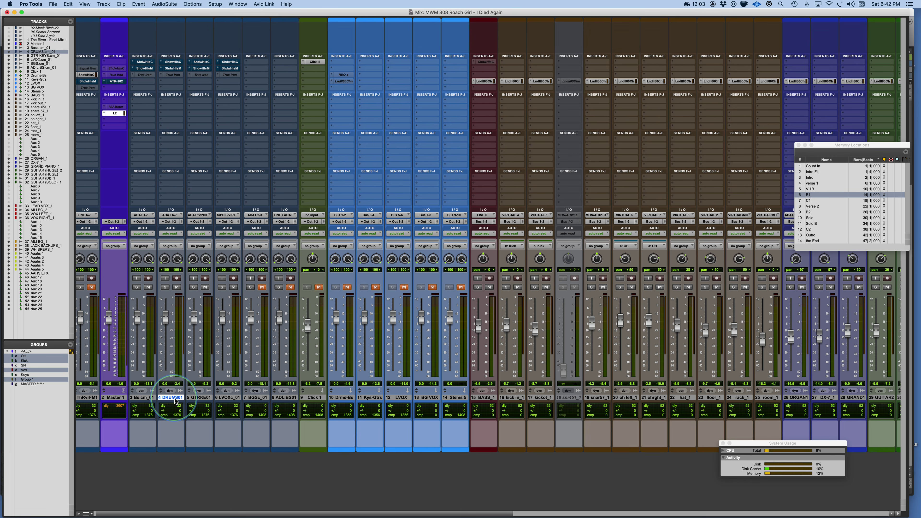
left_click(173, 61)
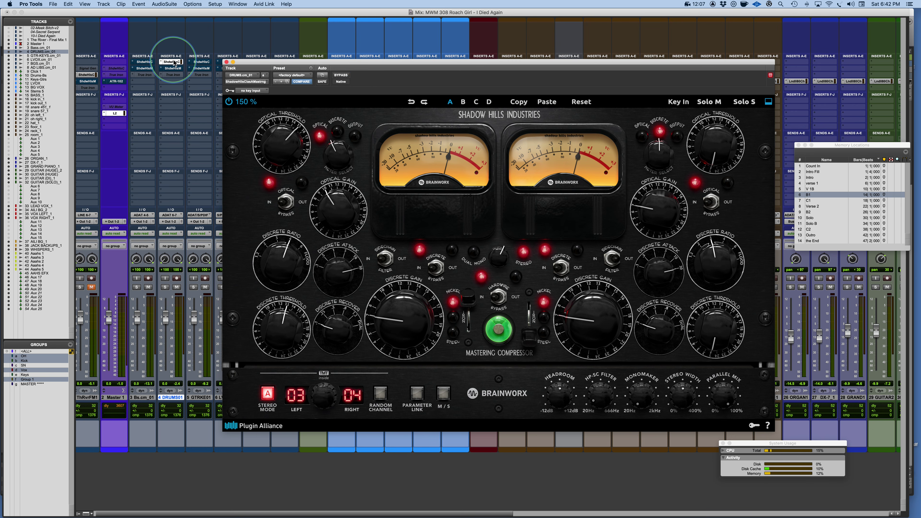
left_click(166, 287)
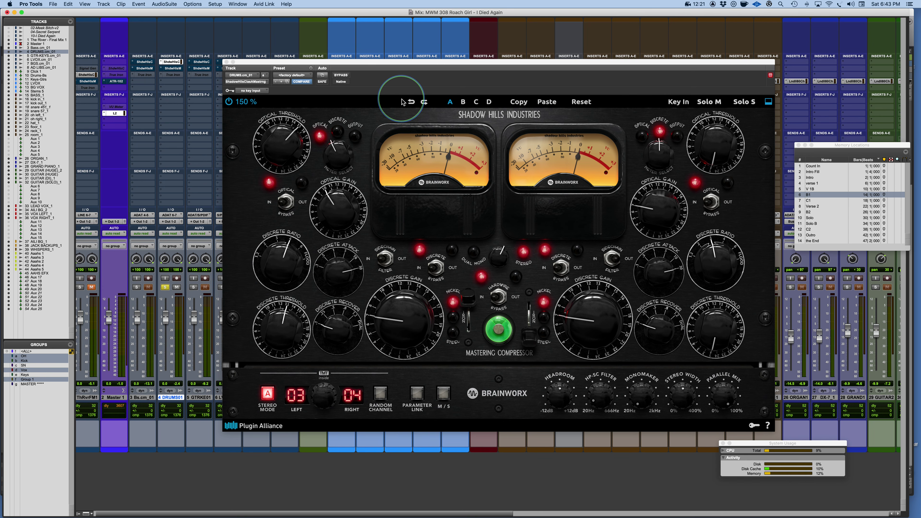
Set the drum compressor's hardwire bypass to Out and start playback of the song
left_click(506, 300)
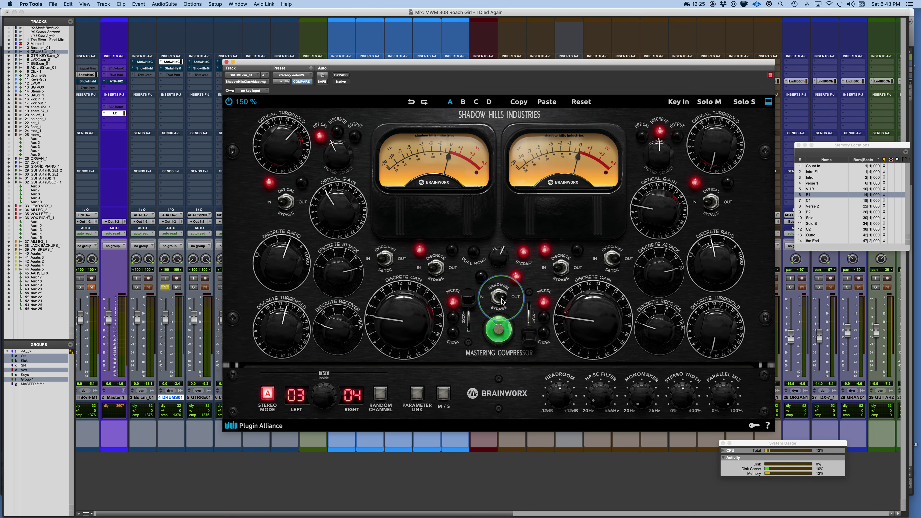
key("space")
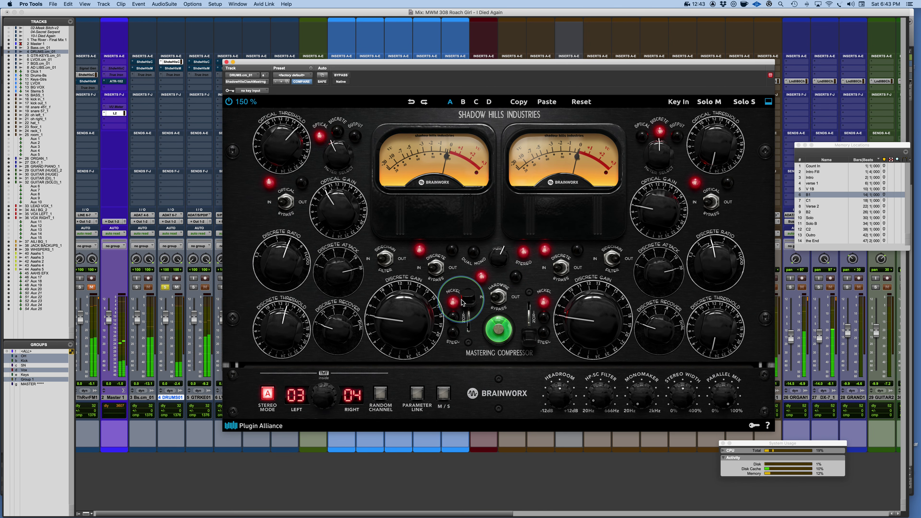
Toggle the drum compressor's hardwire bypass Out and back In, and audition the Iron and Steel output transformers, ending on Nickel
left_click(497, 298)
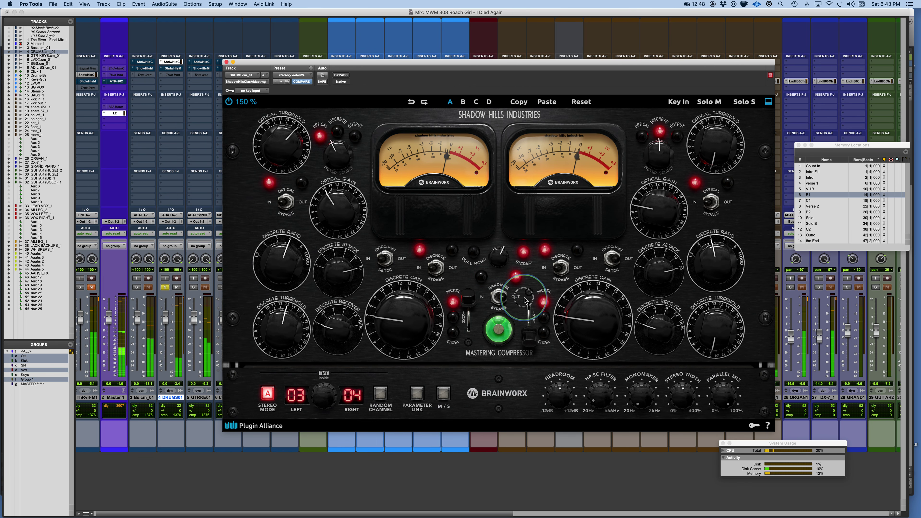
left_click(503, 297)
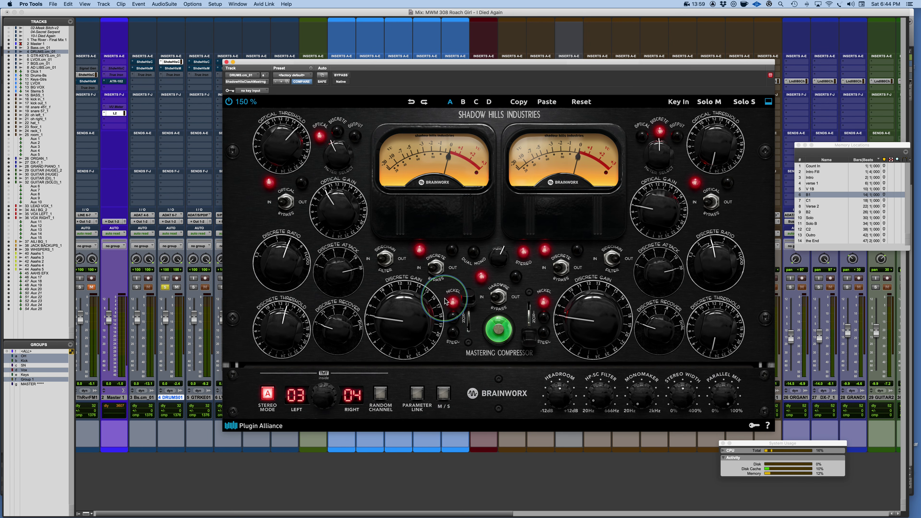
left_click(455, 317)
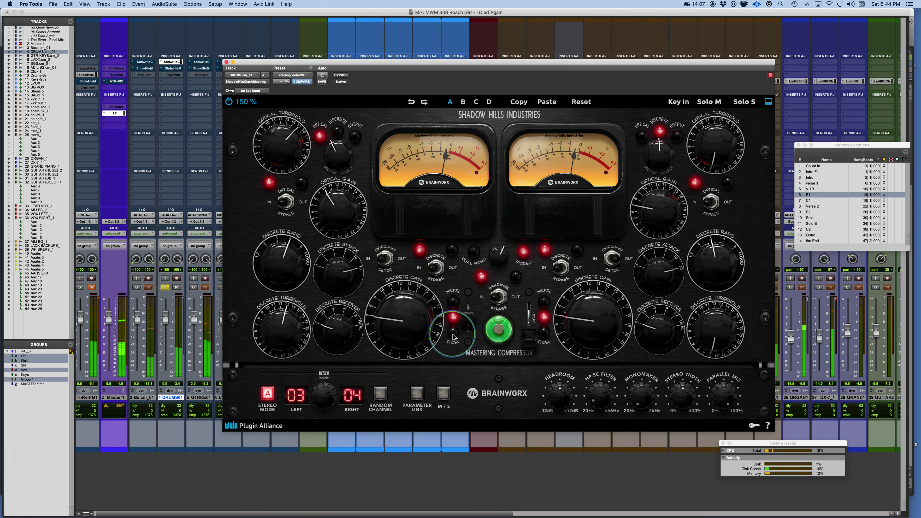
left_click(454, 335)
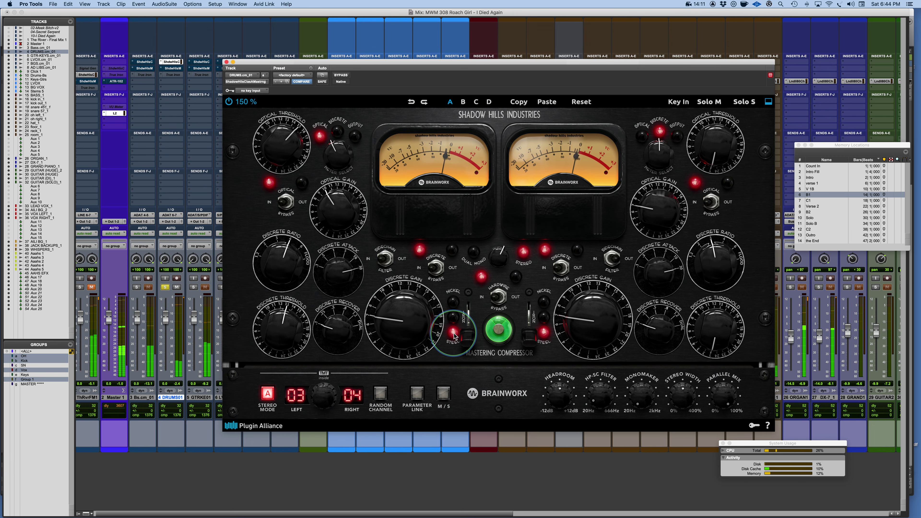
left_click(454, 318)
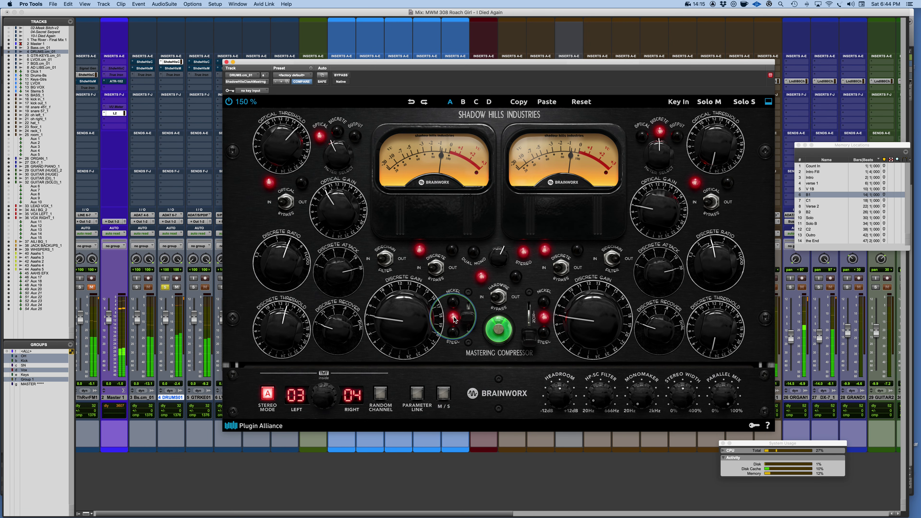
left_click(454, 304)
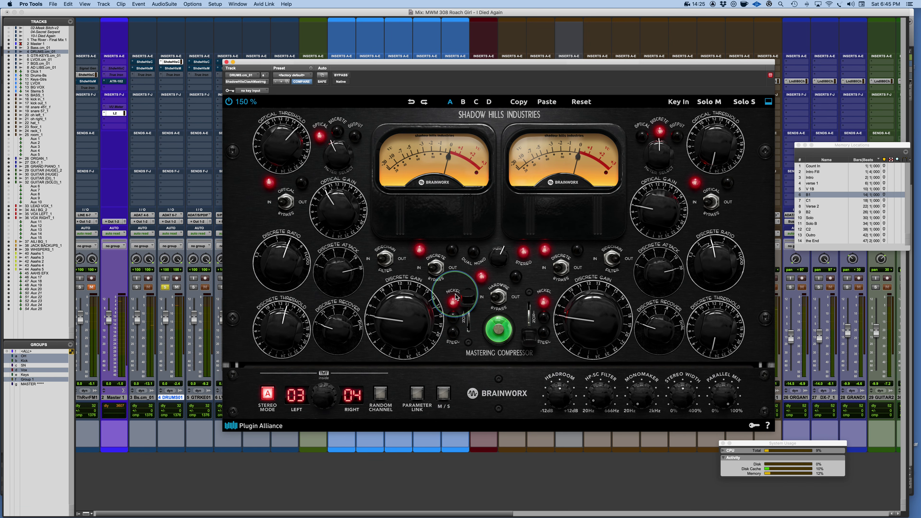
left_click_drag(455, 297, 456, 320)
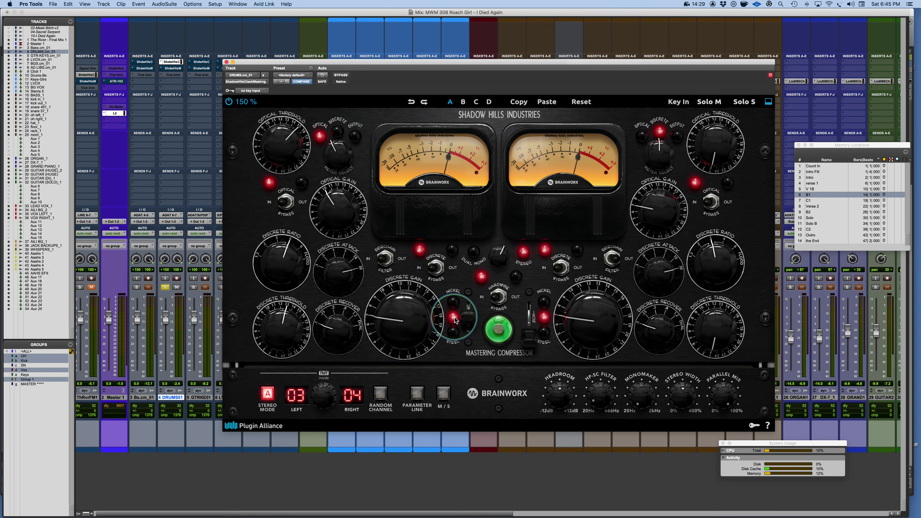
left_click_drag(455, 319, 454, 334)
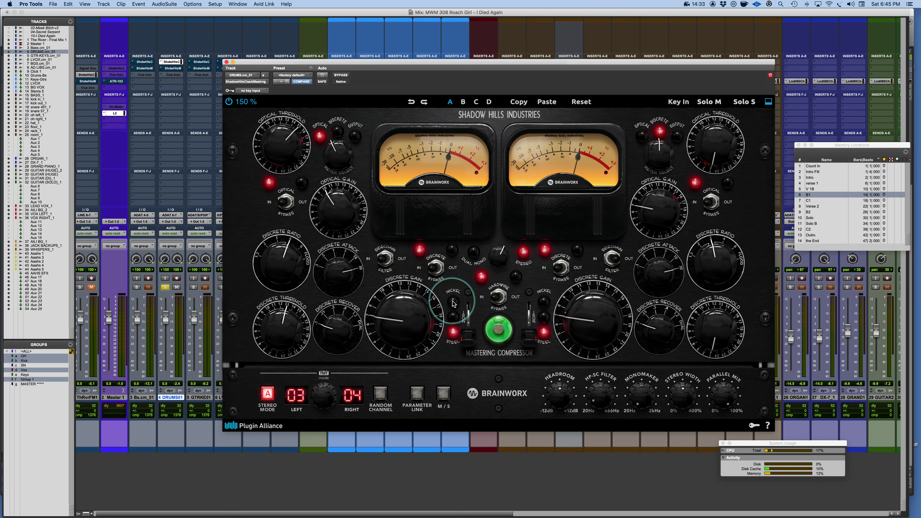
left_click_drag(458, 334, 455, 284)
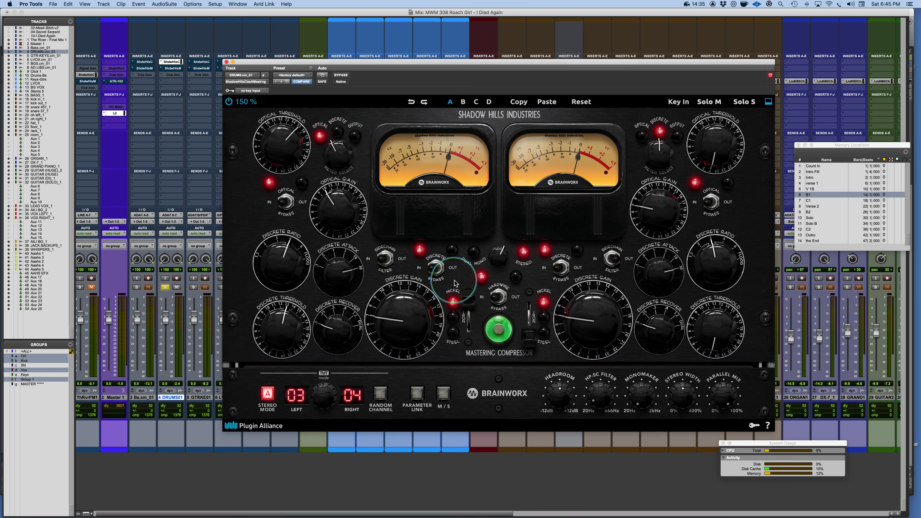
Open the original Shadow Hills compressor on the DRUMS track and arrange it beside the Class A version scaled to 100%
left_click(173, 70)
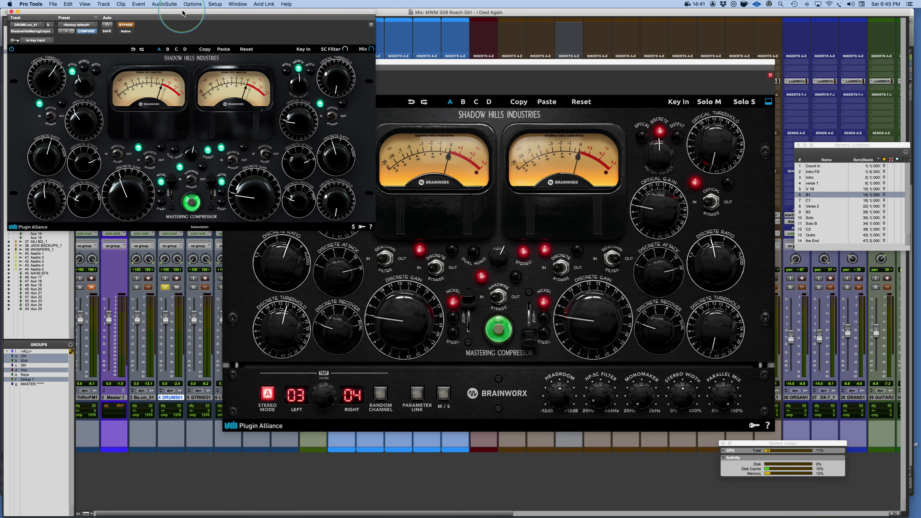
left_click_drag(183, 14, 257, 144)
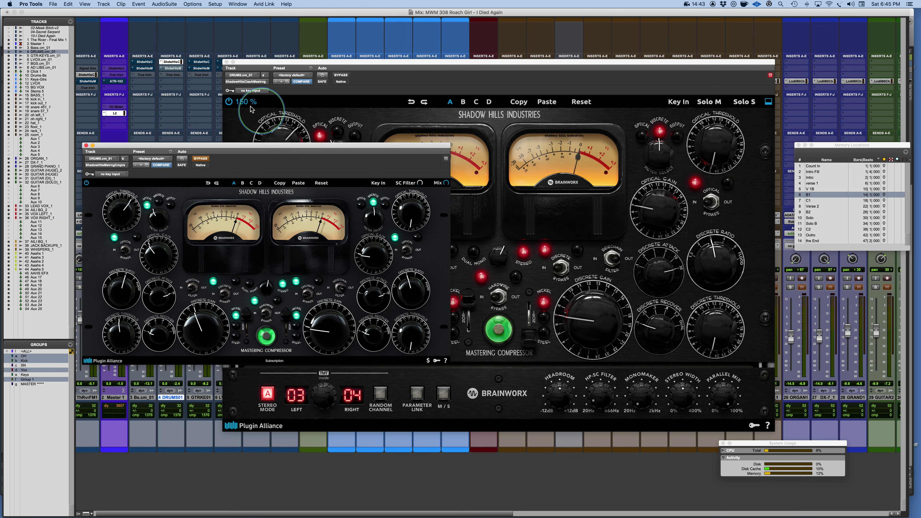
left_click(243, 102)
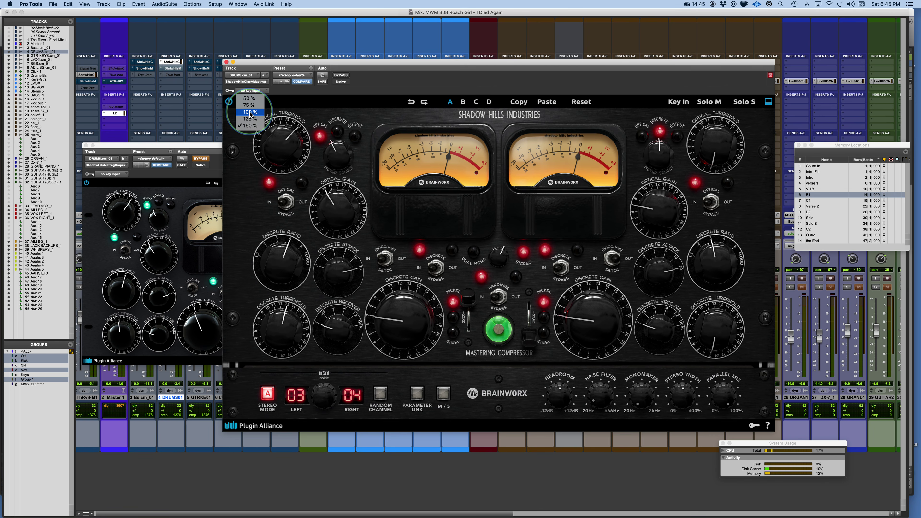
left_click(252, 112)
left_click_drag(318, 64, 564, 136)
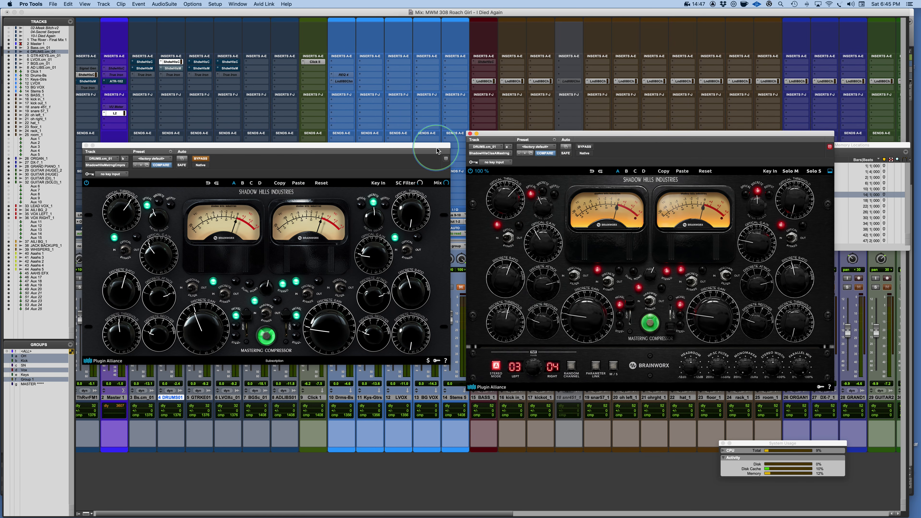
left_click_drag(434, 151, 451, 143)
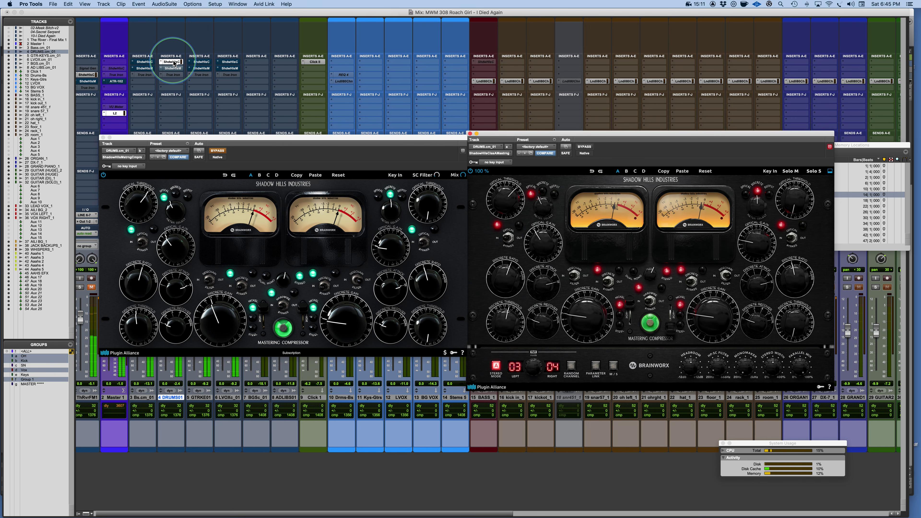
Compare the two DRUMS compressors by alternately bypassing their inserts, ending with the Class A version active and the original bypassed
left_click_drag(174, 64, 173, 71)
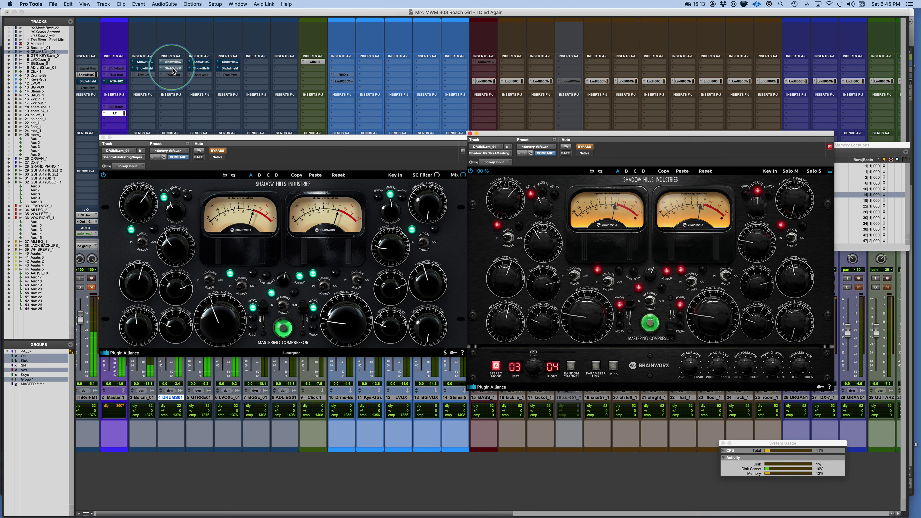
left_click(172, 71, "super")
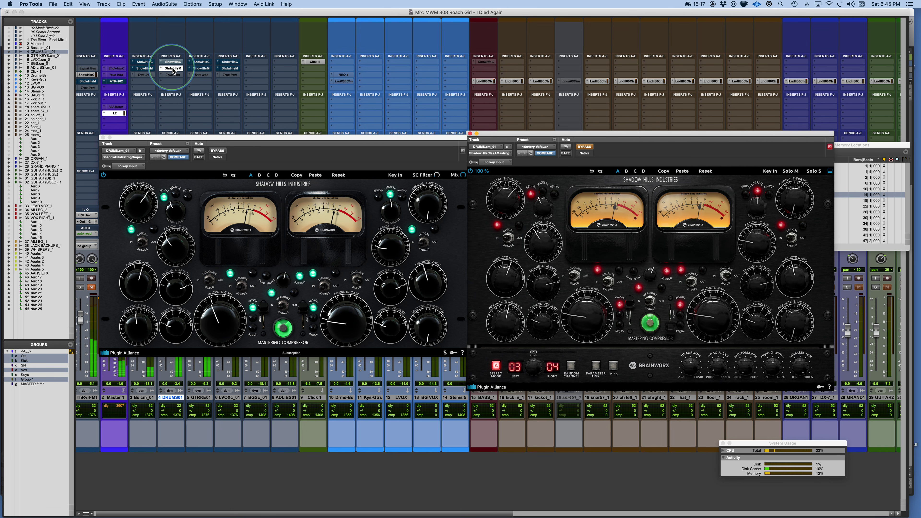
left_click(172, 62, "super")
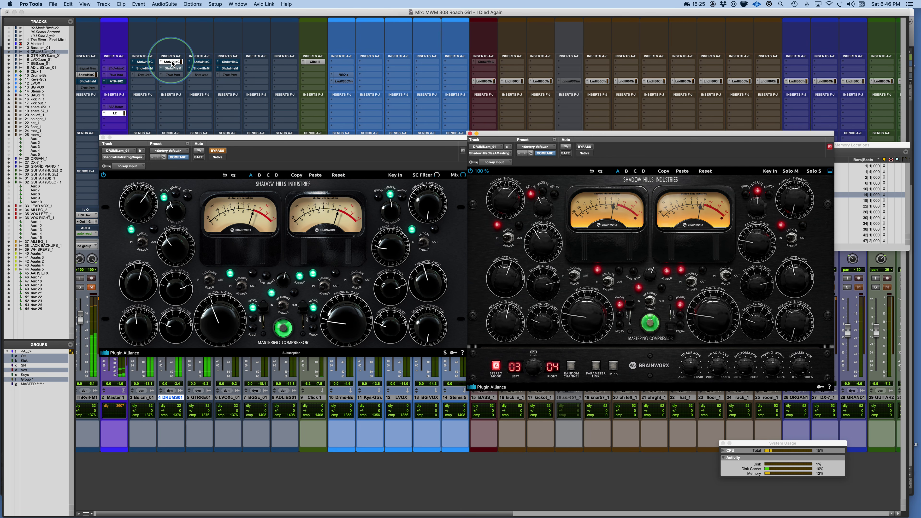
left_click(172, 62, "super")
left_click(172, 69, "super")
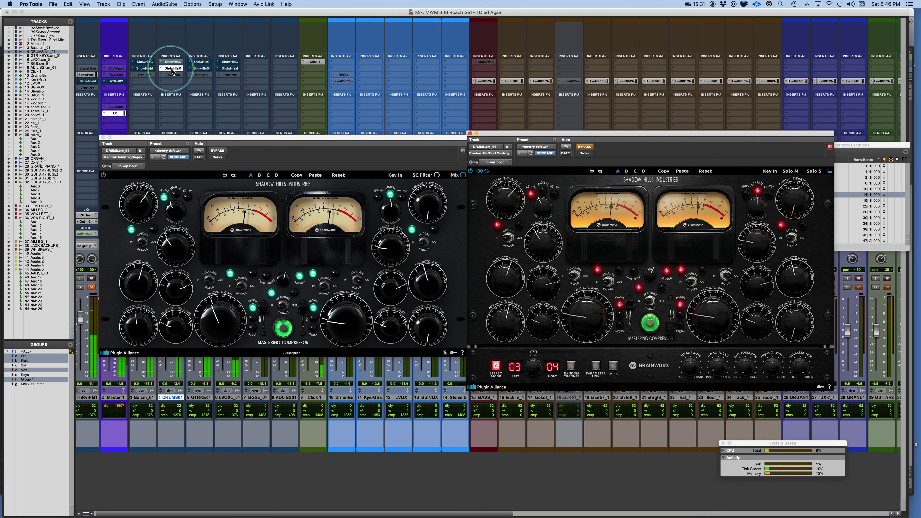
left_click(172, 69, "super")
left_click(171, 62, "super")
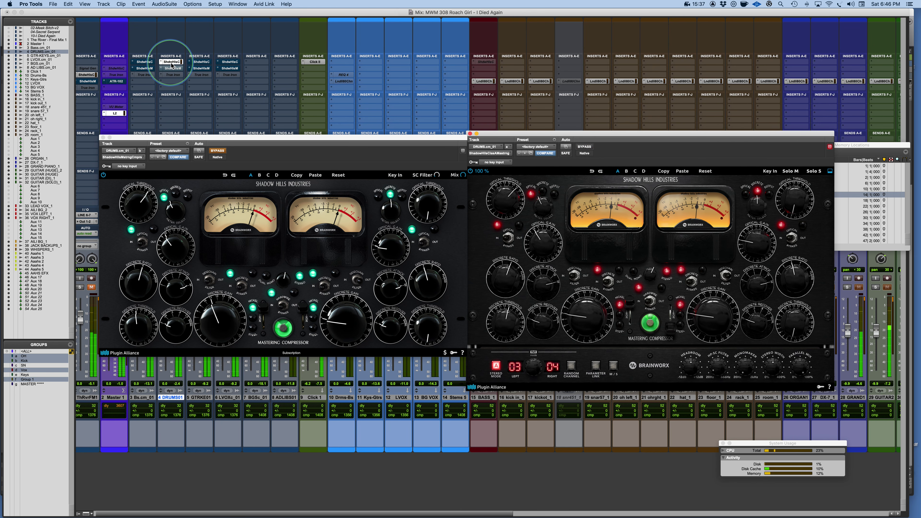
Move the original Shadow Hills compressor window on the DRUMS track and close it
left_click(360, 168)
left_click(429, 206)
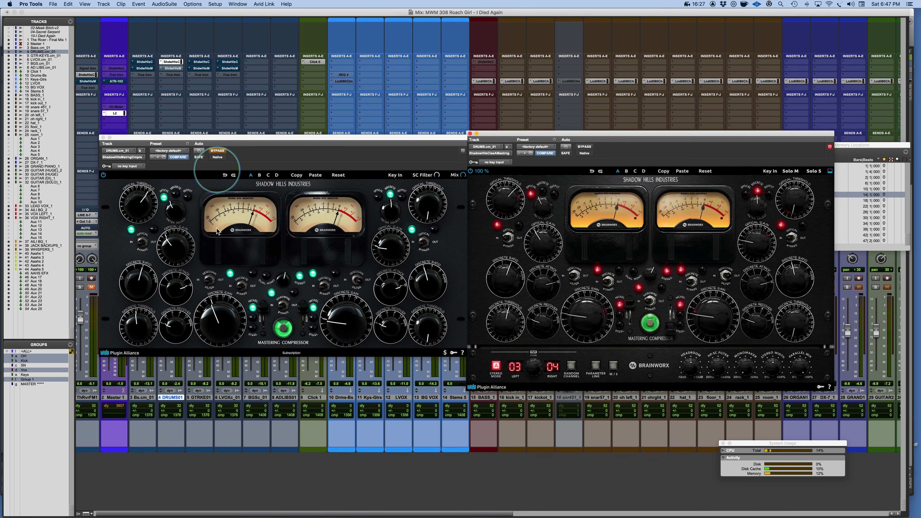
left_click_drag(249, 137, 479, 129)
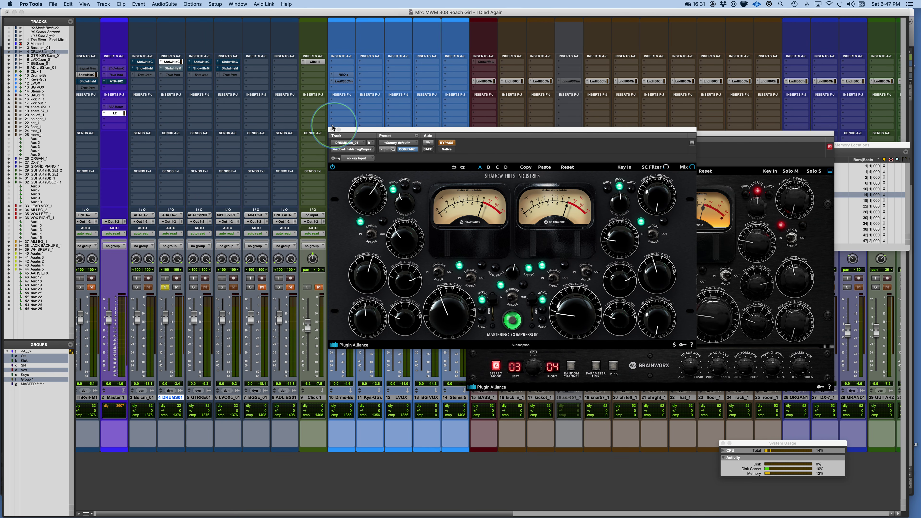
left_click(332, 129)
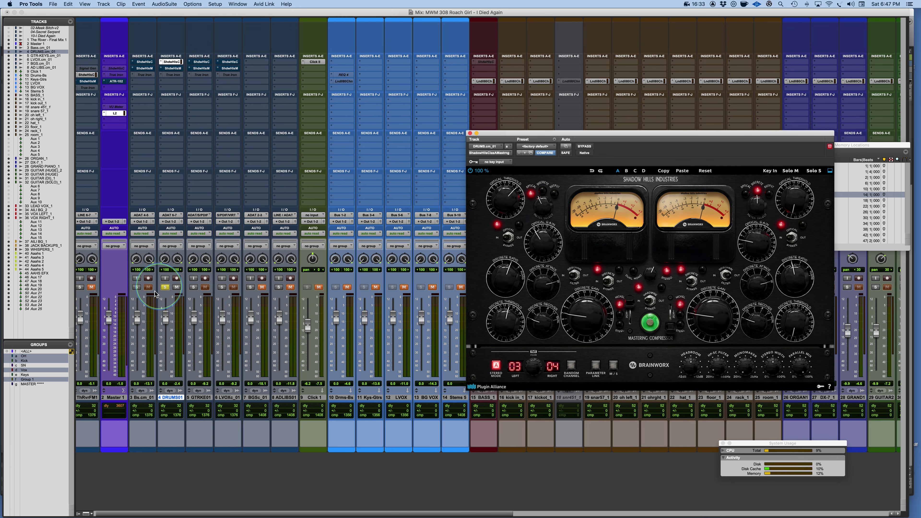
Solo the Bass track alongside the drums and open its Class A compressor scaled to 150%
left_click(137, 287)
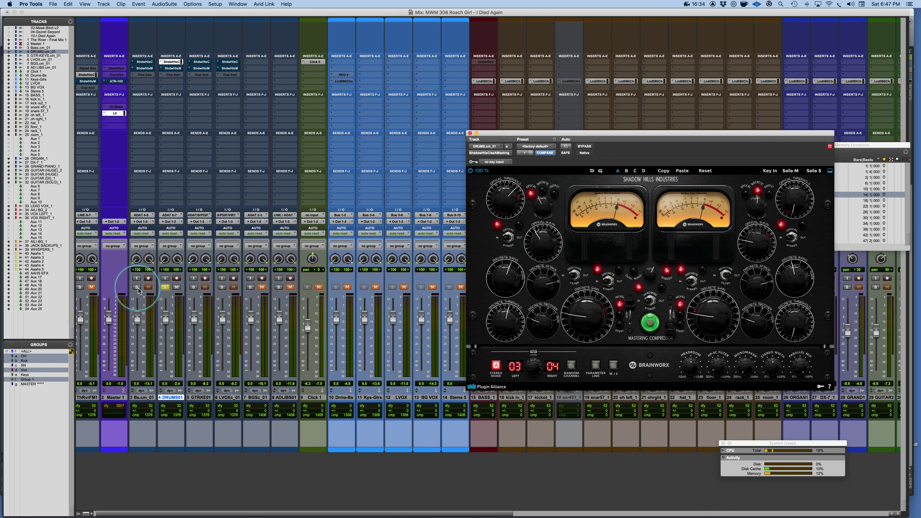
left_click(146, 64)
left_click_drag(560, 133, 300, 60)
left_click(219, 96)
left_click(231, 124)
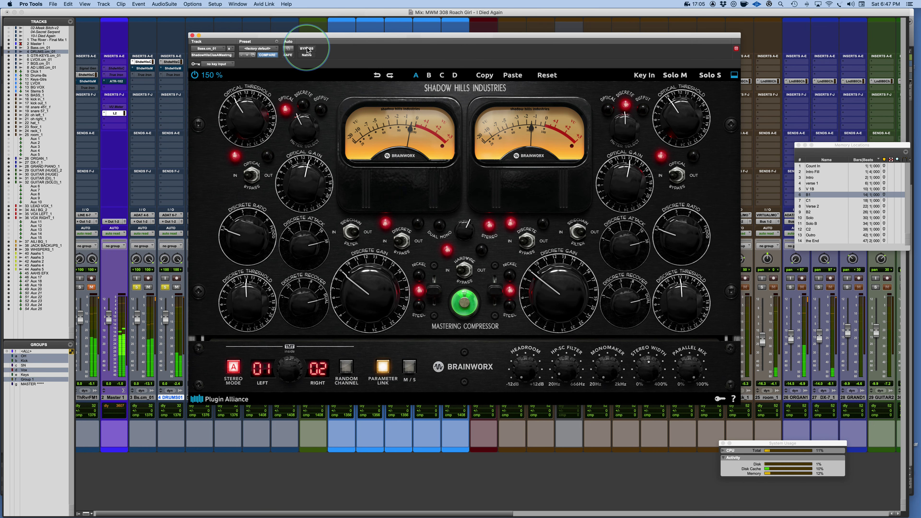
Toggle the bass compressor's hardwire bypass between Out and In twice during playback, ending on In
left_click(463, 272)
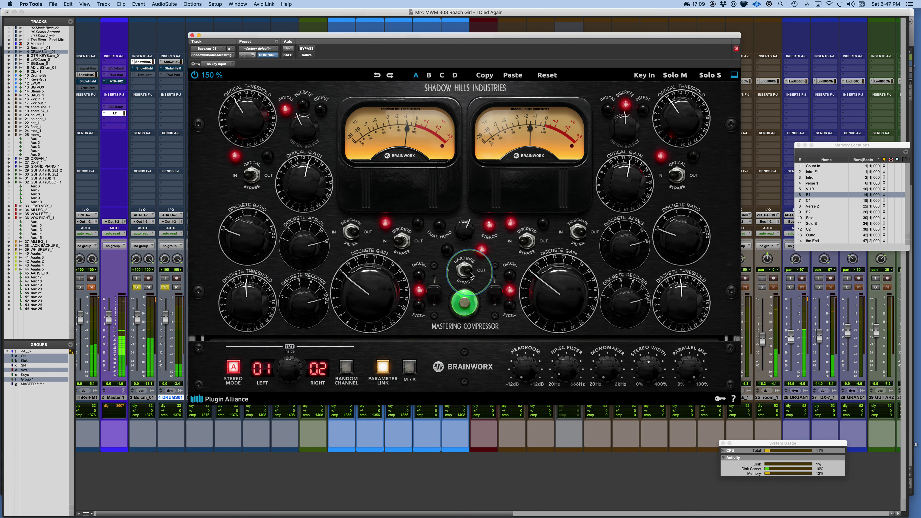
left_click(451, 274)
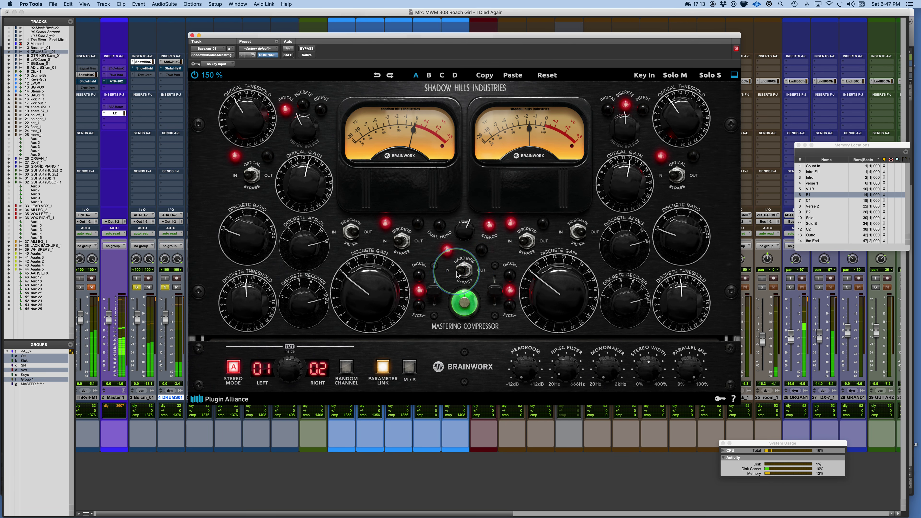
left_click(460, 274)
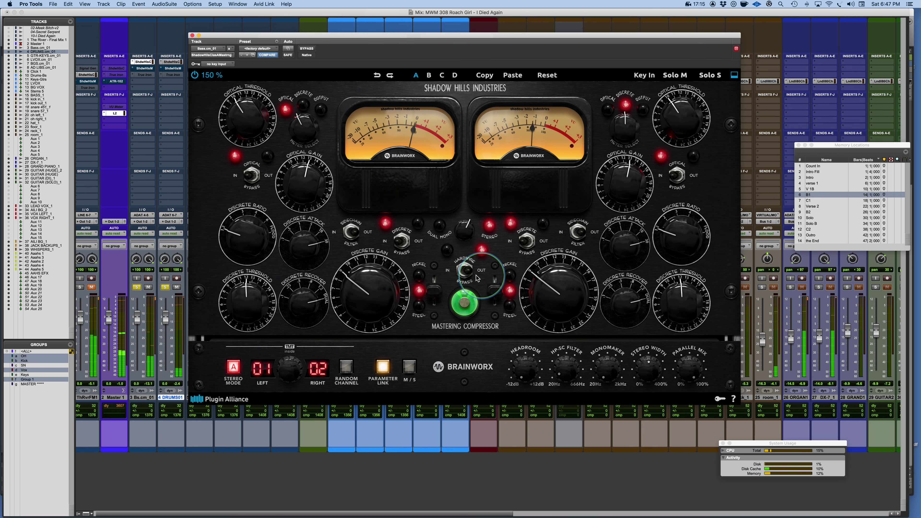
left_click(447, 272)
Audition the bass compressor's Steel and Nickel output transformers, ending on Iron
left_click(417, 304)
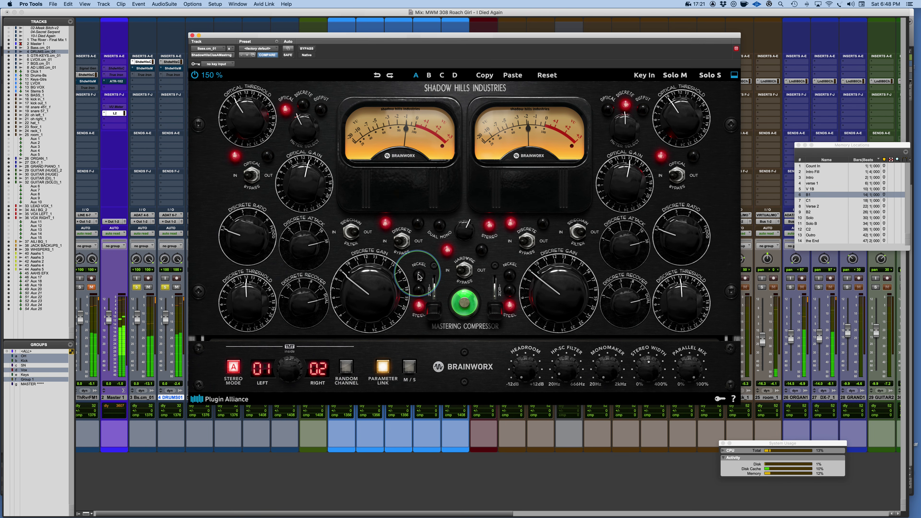
left_click(421, 292)
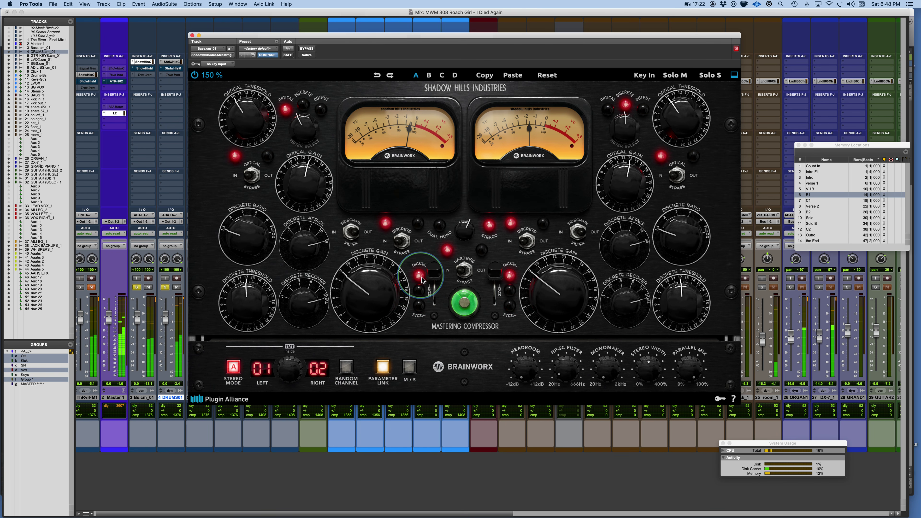
left_click(419, 292)
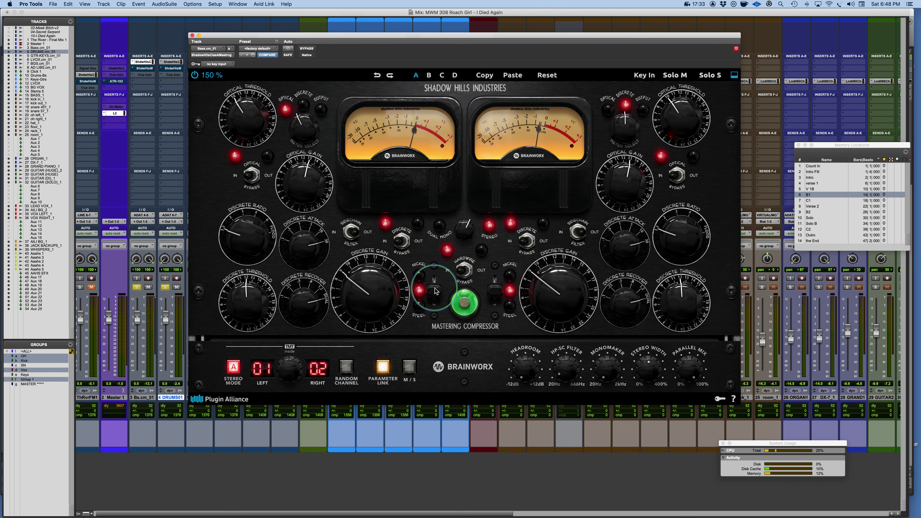
Scale the bass Class A compressor to 100% and arrange the Bass track's original Shadow Hills compressor beside it
left_click_drag(398, 36, 508, 44)
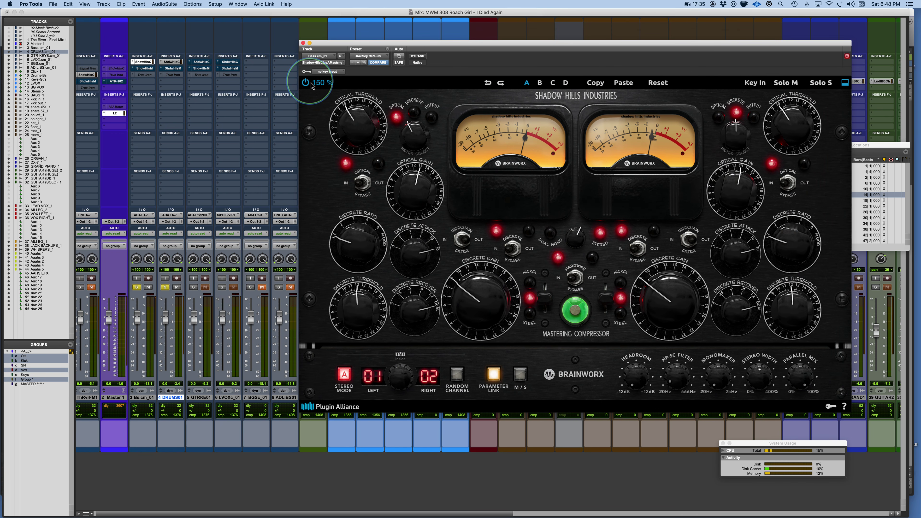
left_click(320, 83)
left_click(327, 93)
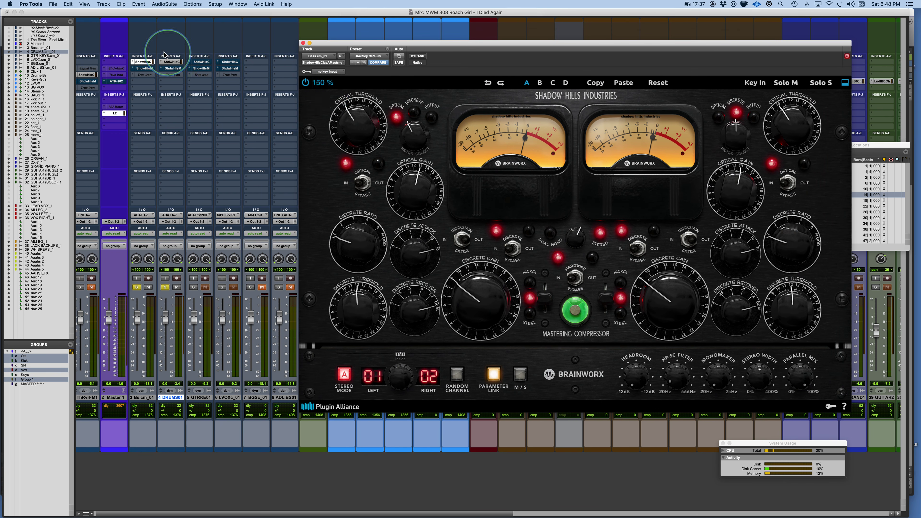
left_click(144, 69)
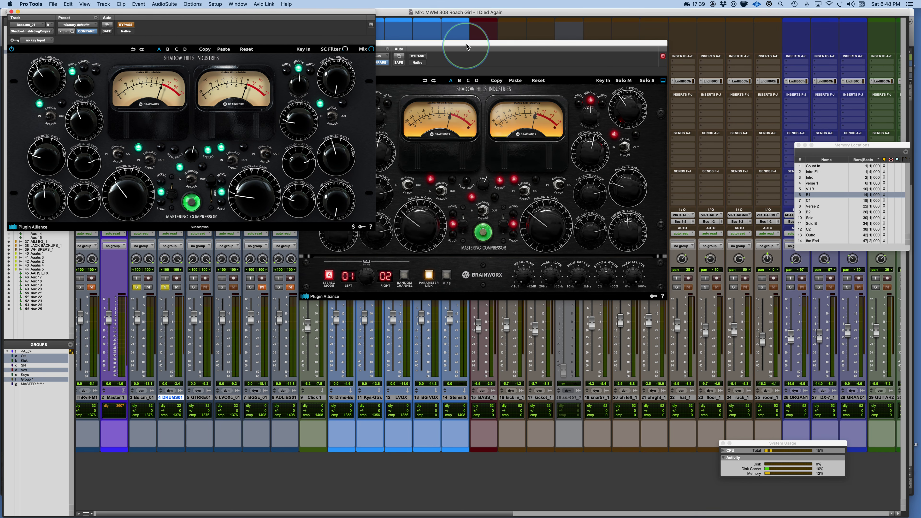
left_click_drag(468, 43, 620, 98)
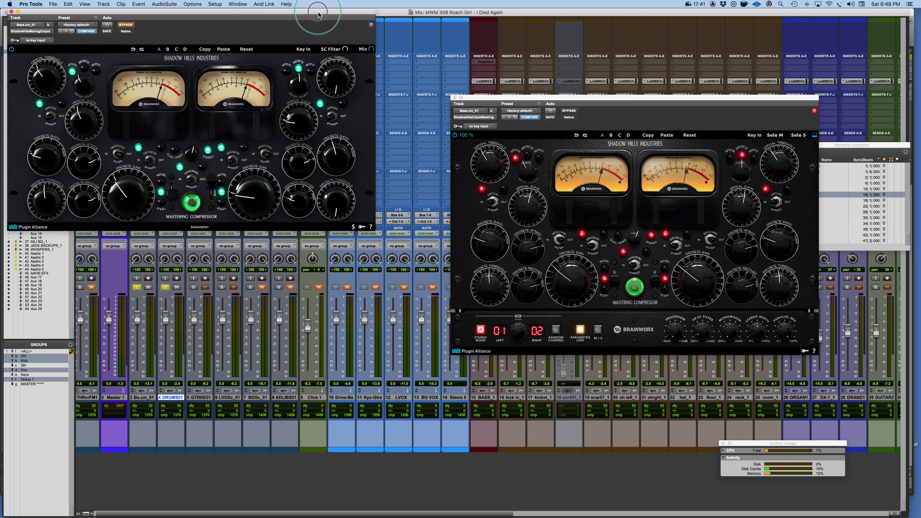
left_click_drag(306, 20, 394, 117)
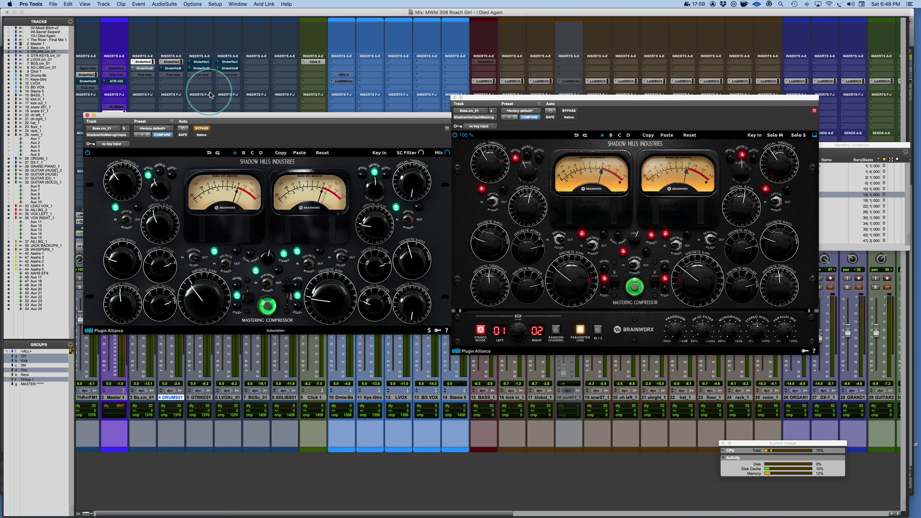
Compare the Bass track's Class A and original compressors during playback by swapping their bypass states, ending with the Class A active
left_click(145, 62, "super")
left_click(147, 69, "super")
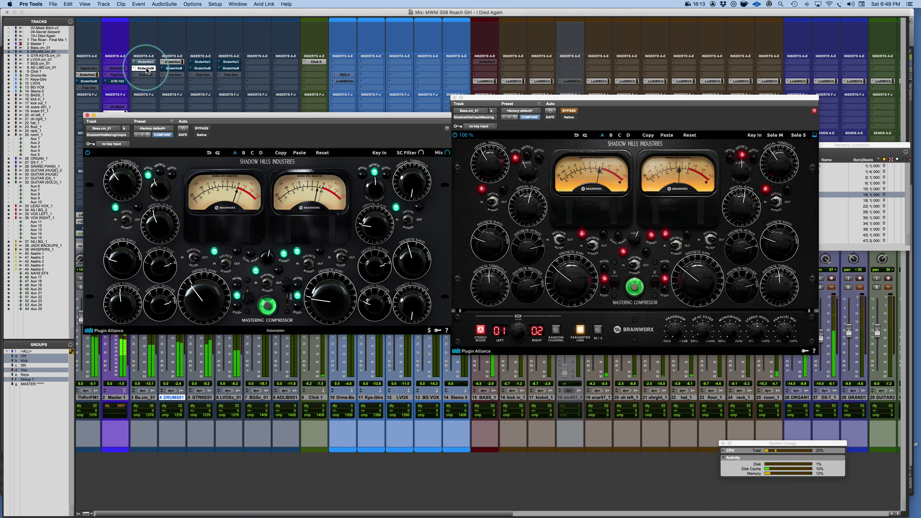
left_click(146, 70, "super")
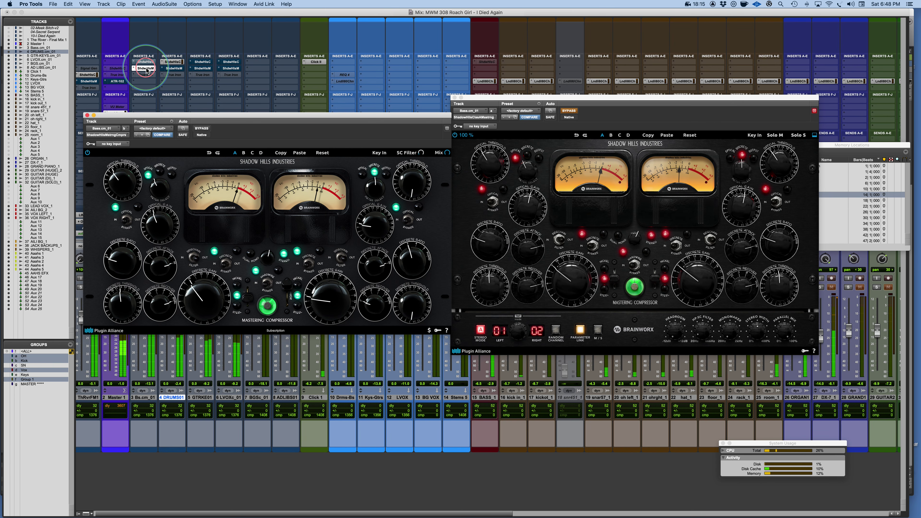
left_click(146, 64, "super")
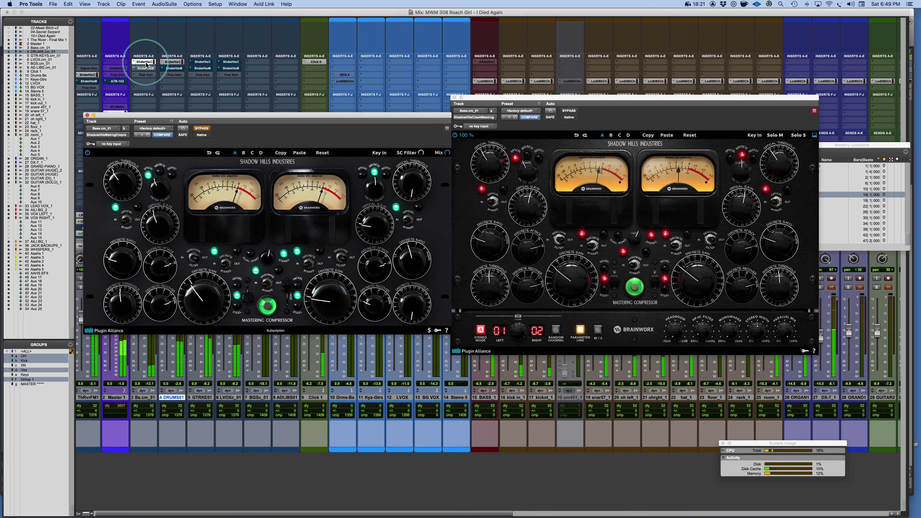
left_click(147, 70, "super")
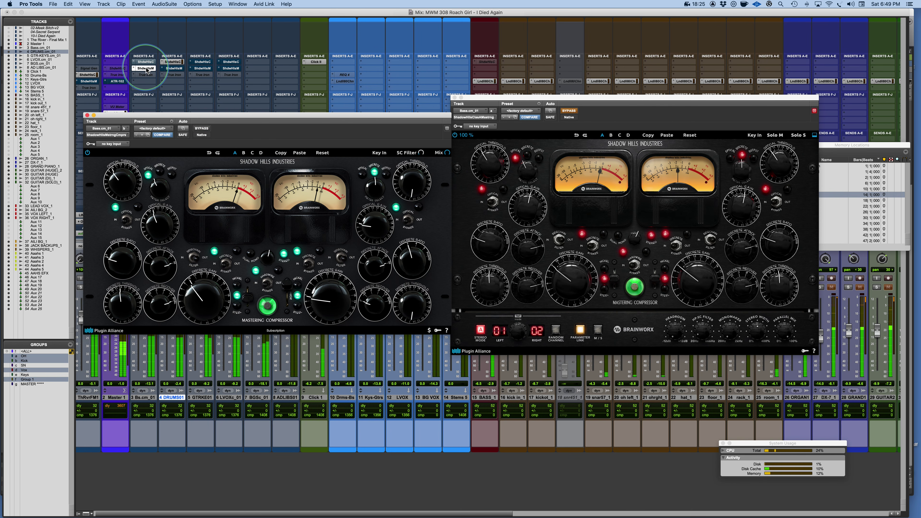
left_click(147, 71, "super")
left_click(147, 62, "super")
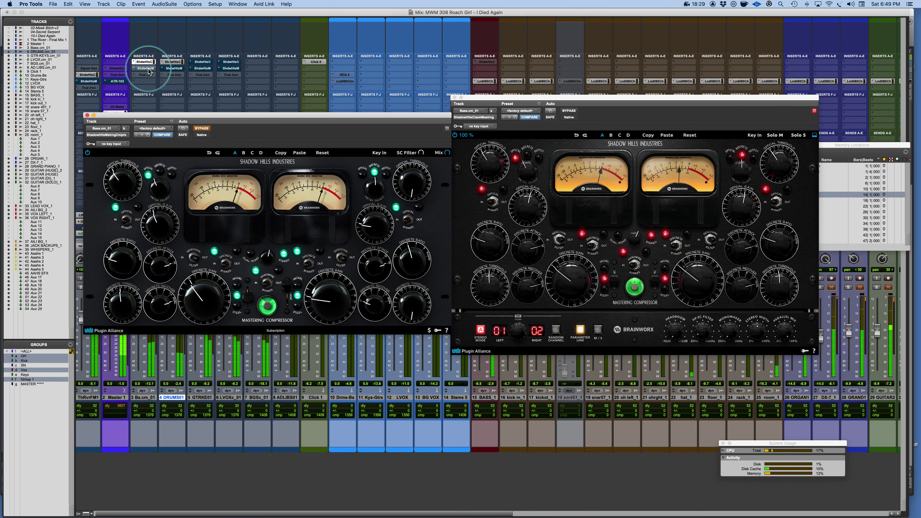
Select the Bass through LVOX tracks and compare their Class A and original compressors by swapping bypass states together, ending on Class A
left_click(115, 450)
left_click_drag(145, 398, 229, 398)
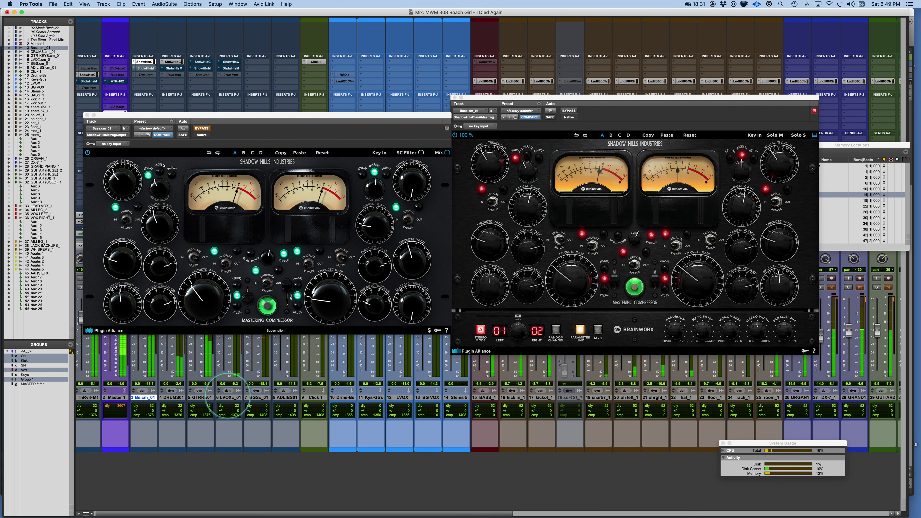
left_click(148, 61)
left_click(155, 70, "alt+shift+super")
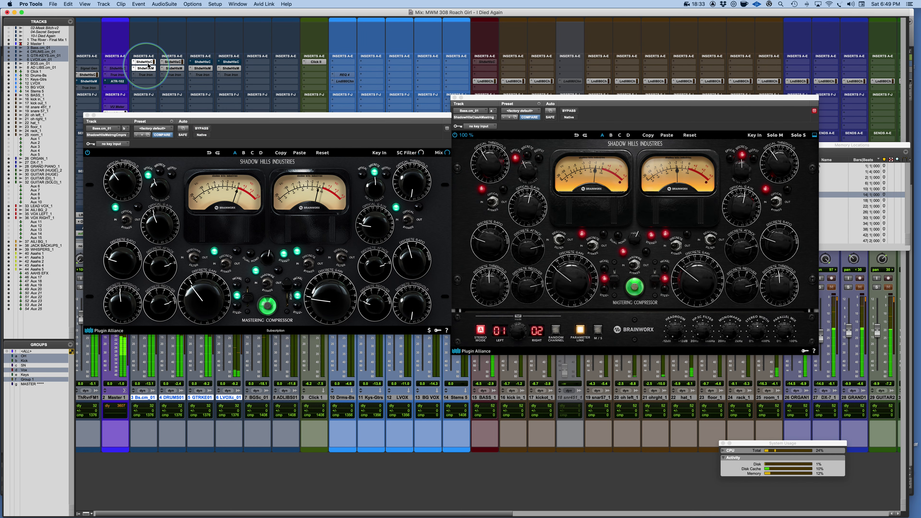
left_click(147, 62, "alt+shift+super")
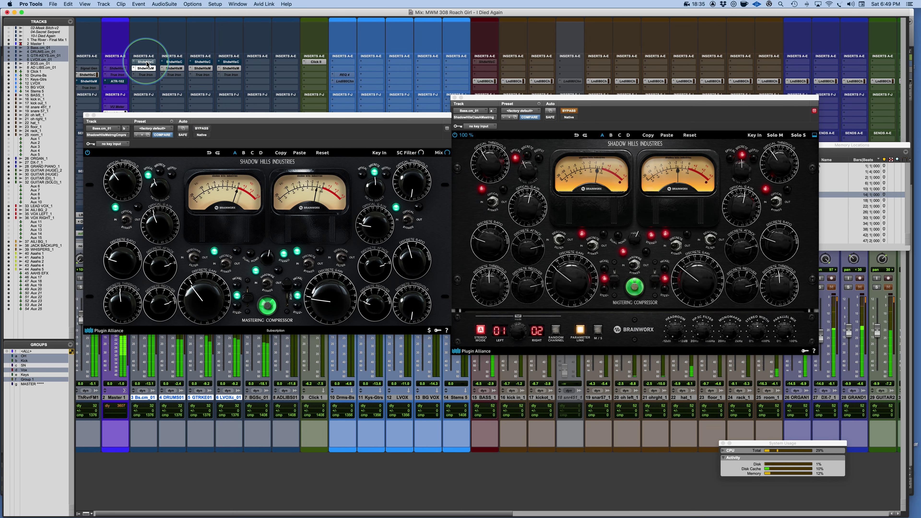
left_click(147, 62, "alt+shift+super")
left_click(150, 68, "alt+shift+super")
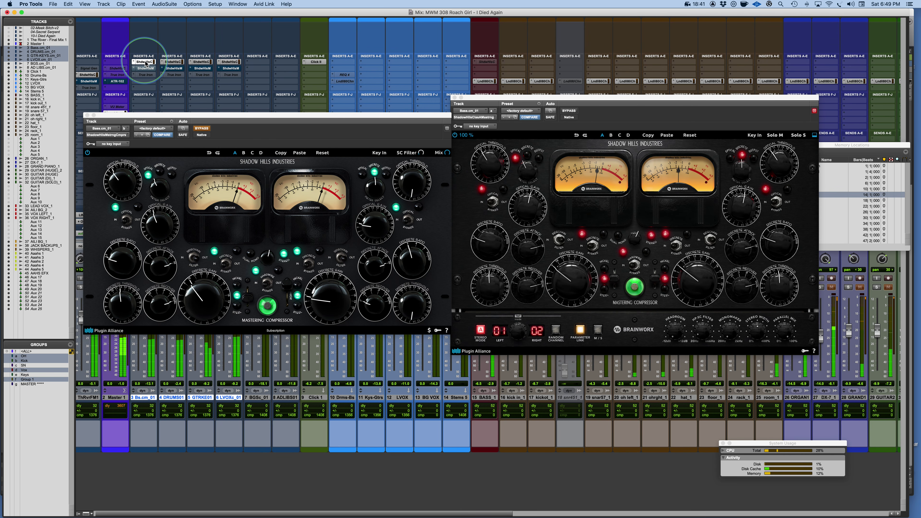
left_click(145, 62, "alt+shift+super")
left_click(146, 69, "alt+shift+super")
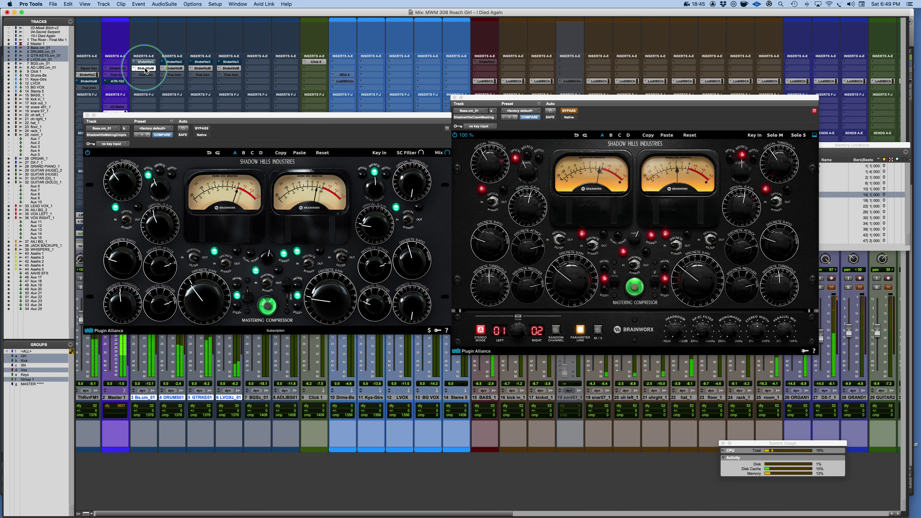
left_click(147, 69, "alt+shift+super")
left_click(145, 62, "alt+shift+super")
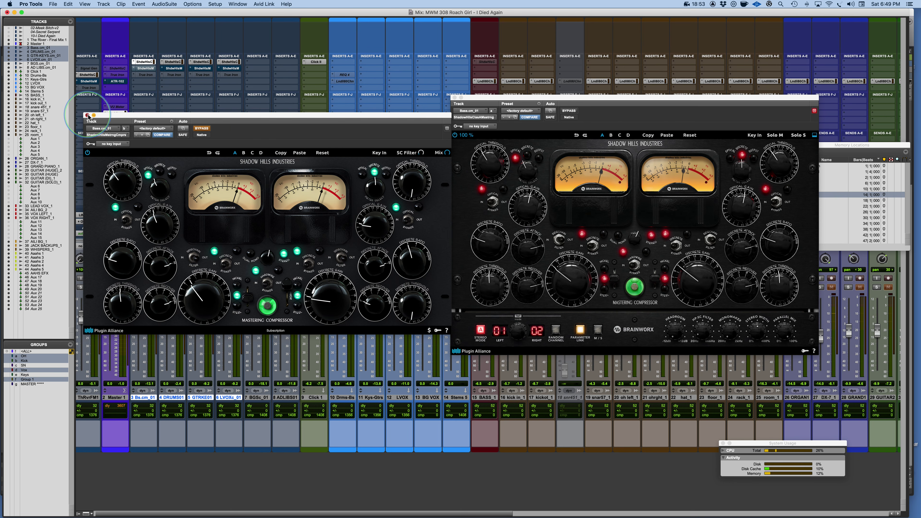
Close the bass original compressor, open the GTR-KEYS track's Class A compressor, and solo only the GTR-KEYS track
left_click(87, 116)
left_click_drag(538, 98, 391, 94)
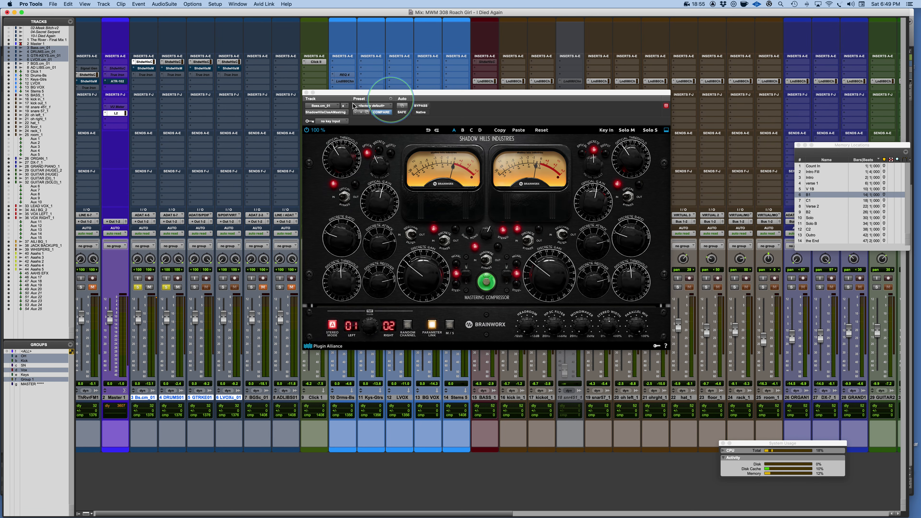
left_click(201, 62)
left_click(194, 287)
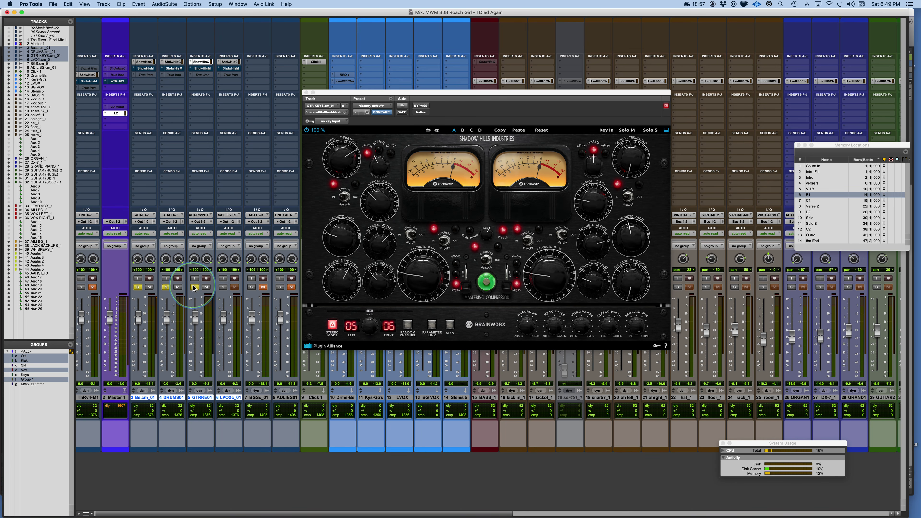
left_click(166, 287)
left_click(138, 287)
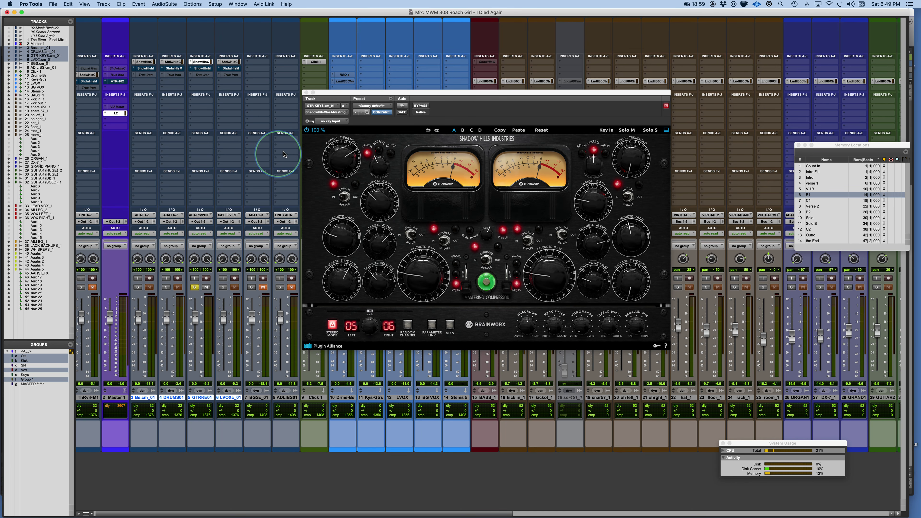
Scale the GTR-KEYS Class A compressor to 150% and reposition its window so the whole interface fits on screen
left_click(318, 130)
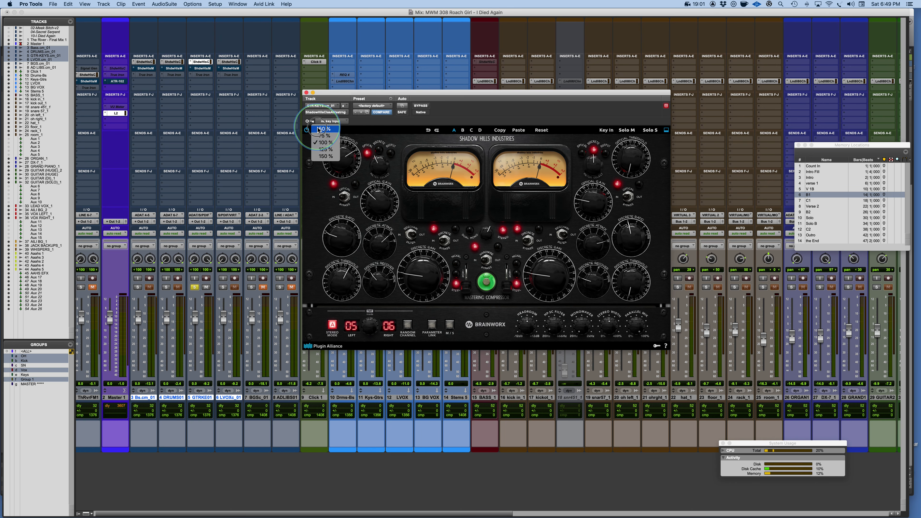
left_click(325, 156)
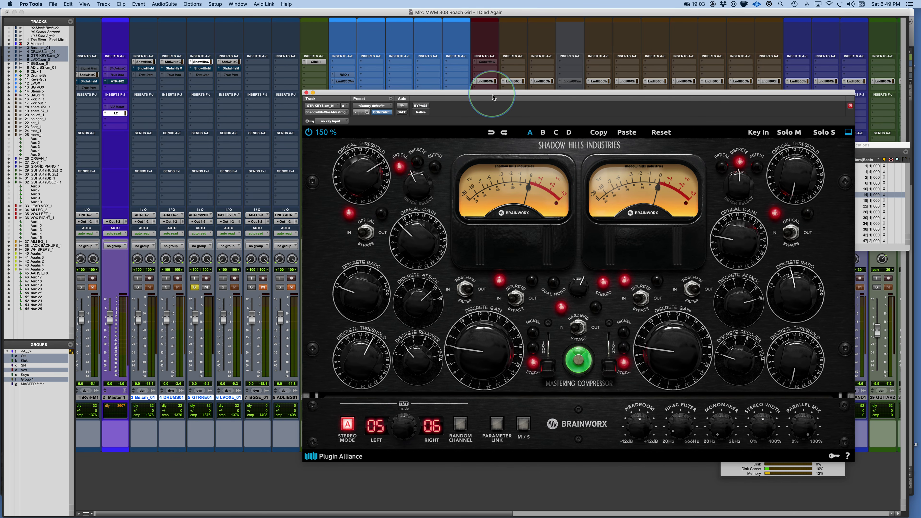
left_click_drag(492, 98, 403, 51)
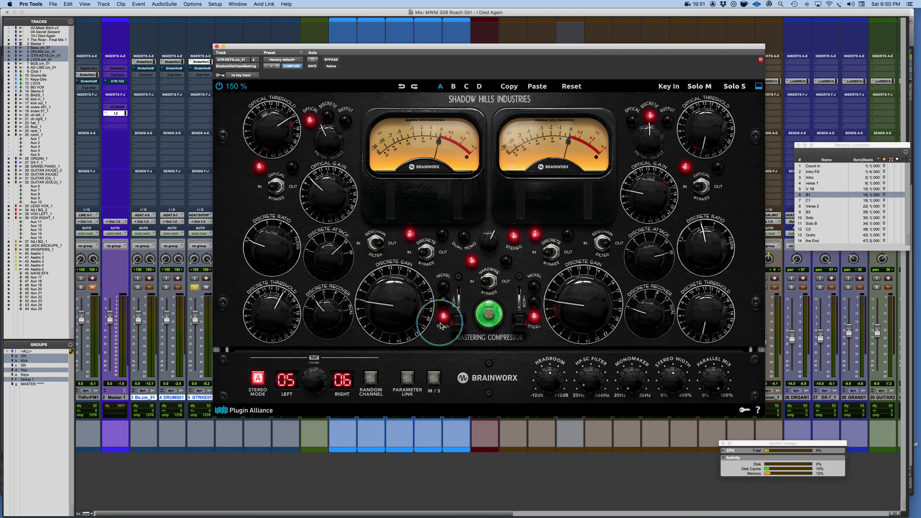
Play GTR-KEYS and audition its Class A compressor with the plug-in bypass once and the hardwire bypass twice, ending on In
key("space")
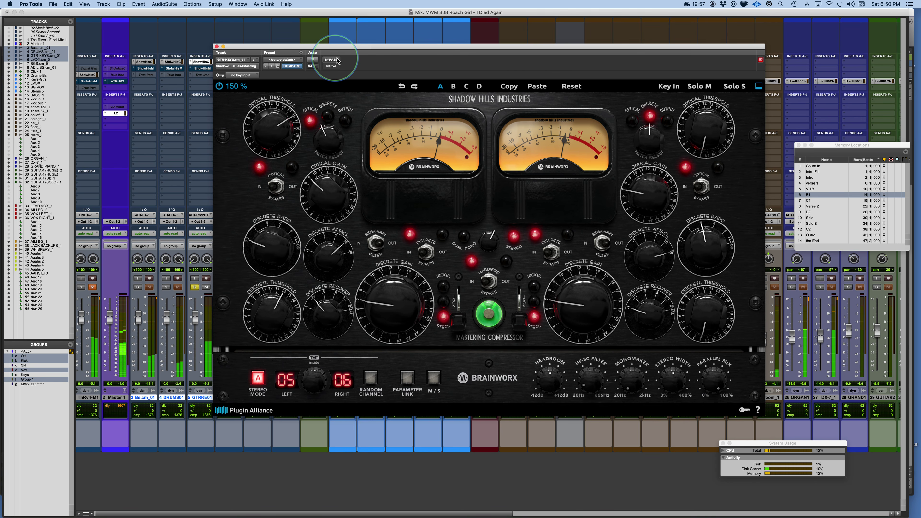
left_click(331, 60)
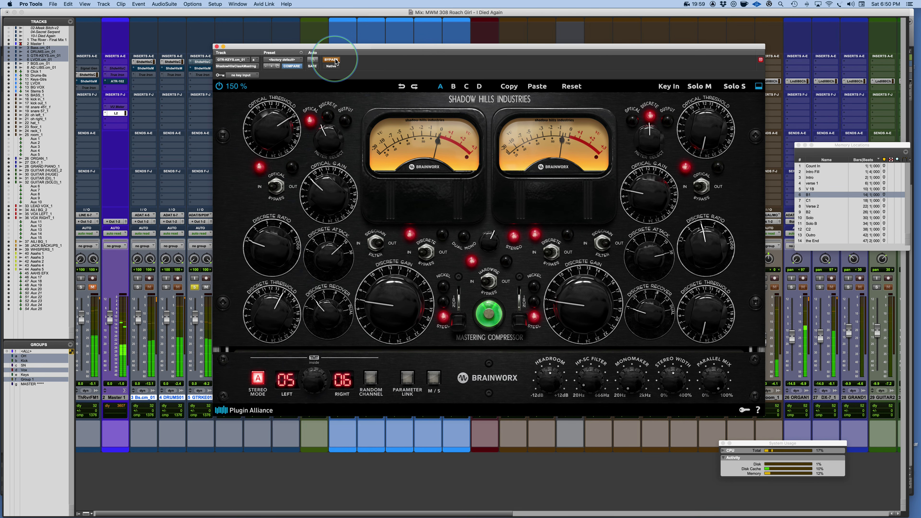
left_click(335, 61)
left_click(490, 283)
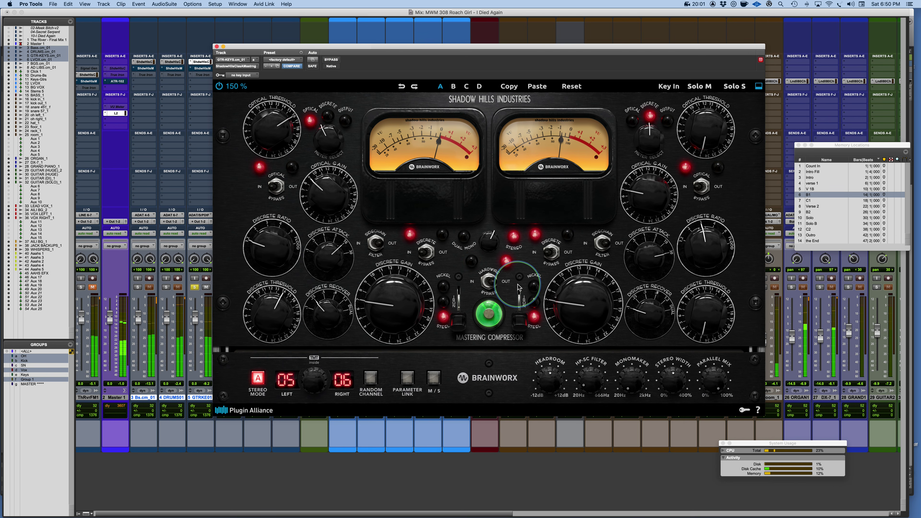
left_click(493, 285)
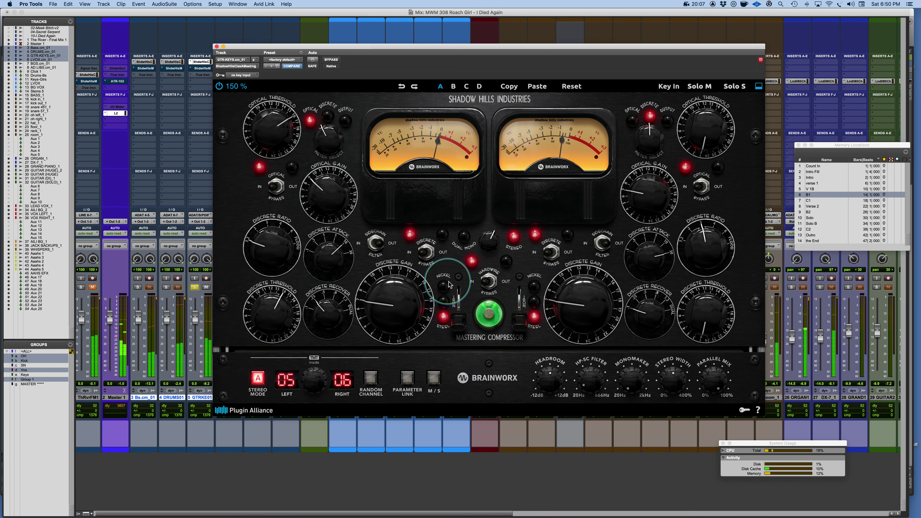
left_click(487, 284)
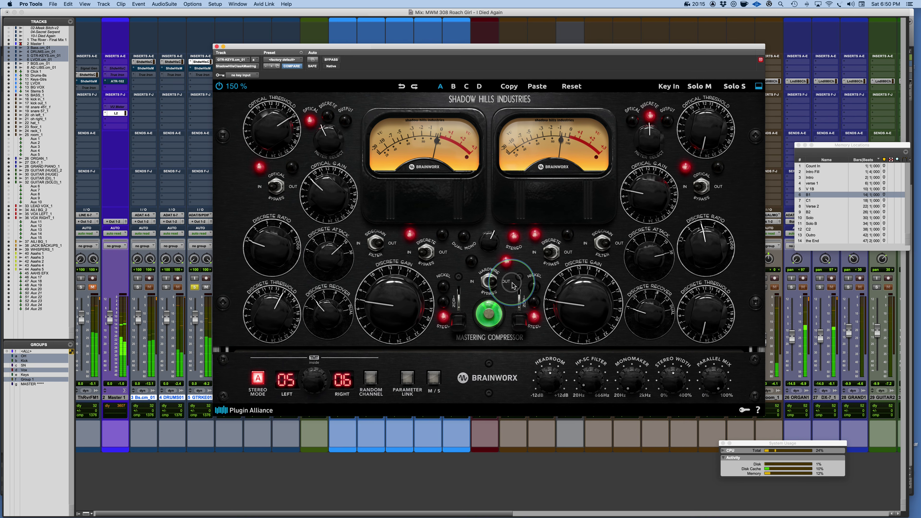
left_click(489, 283)
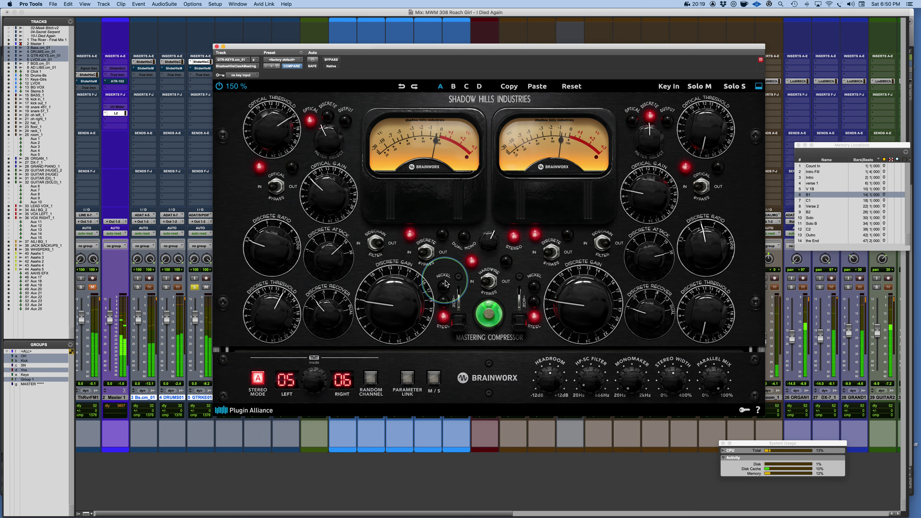
Scale the GTR-KEYS Class A compressor to 100% and arrange the track's original Shadow Hills compressor beside it
left_click(231, 86)
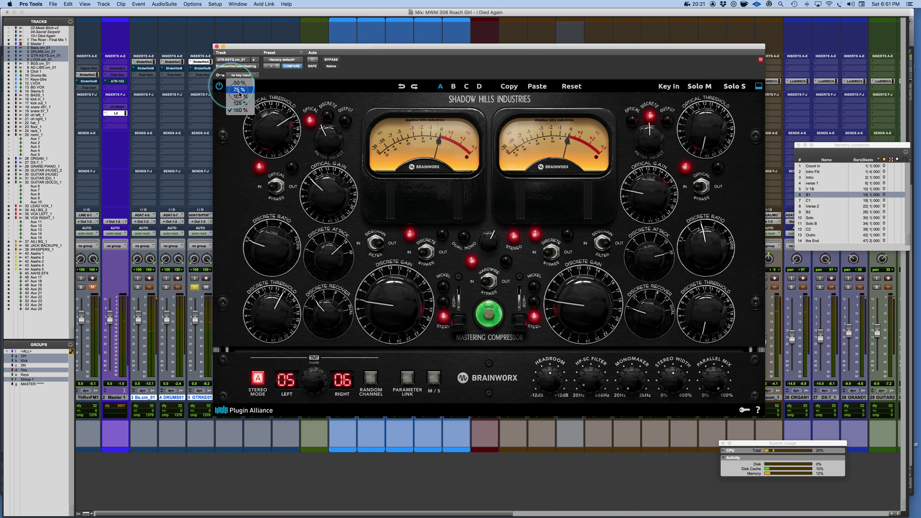
left_click(236, 93)
left_click_drag(326, 49, 483, 66)
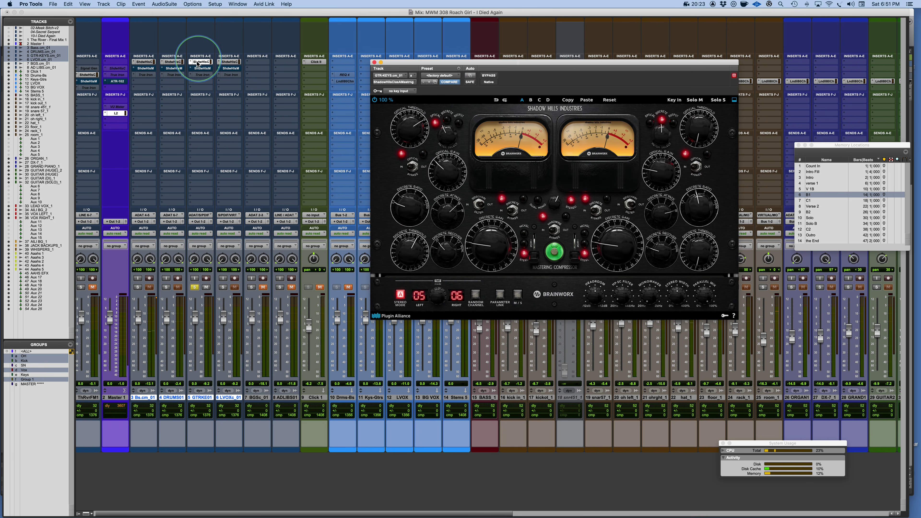
left_click(202, 68)
left_click_drag(239, 12, 354, 116)
left_click_drag(541, 65, 658, 113)
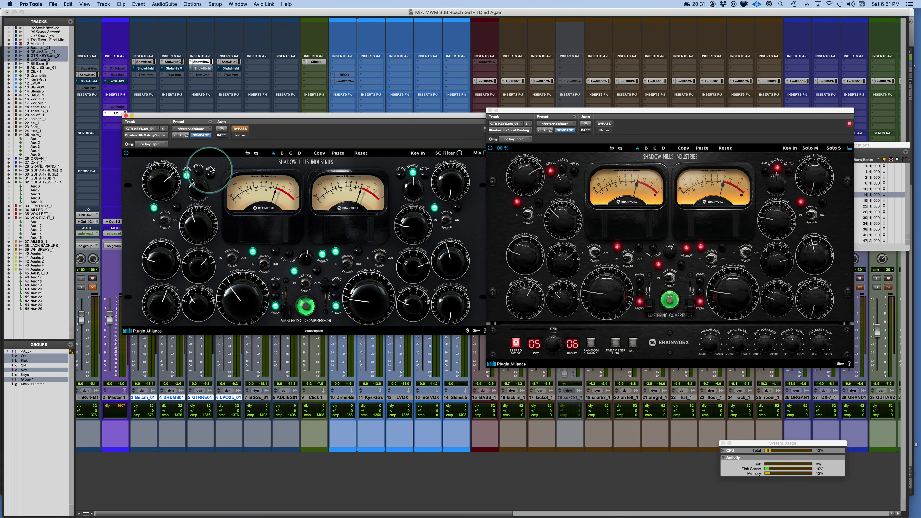
Compare the GTR-KEYS original compressor against the Class A during playback, returning to the Class A
left_click(203, 64, "super")
left_click(205, 69, "super")
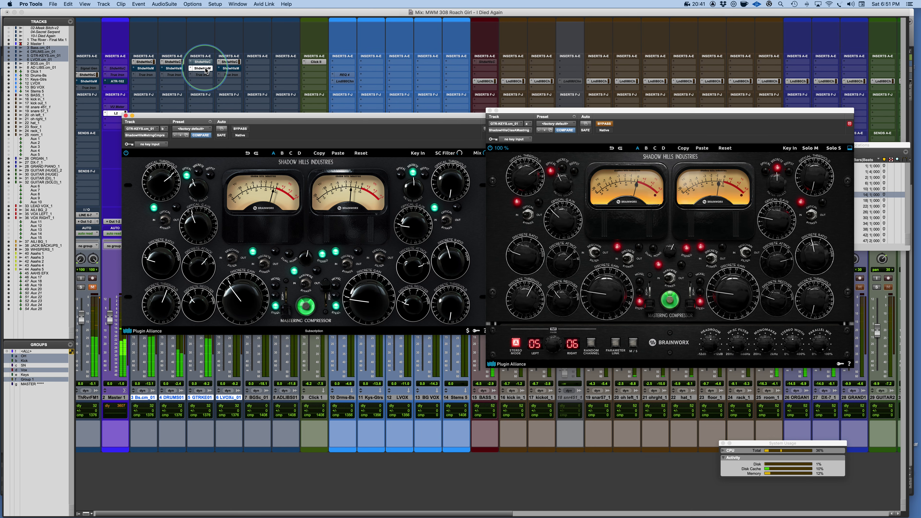
left_click(205, 69)
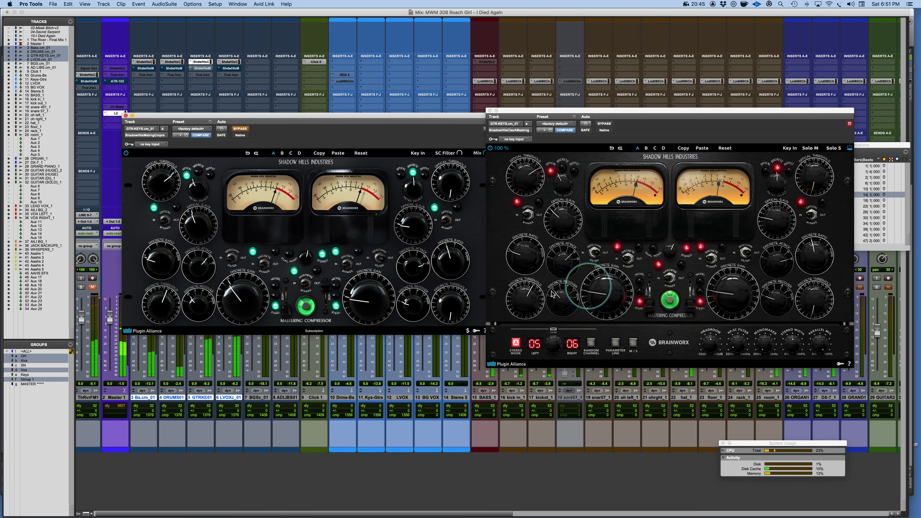
Fine-tune the left channel's discrete threshold and discrete gain on the GTR-KEYS Class A compressor
left_click(526, 294)
left_click_drag(526, 295, 526, 285)
left_click_drag(601, 296, 601, 289)
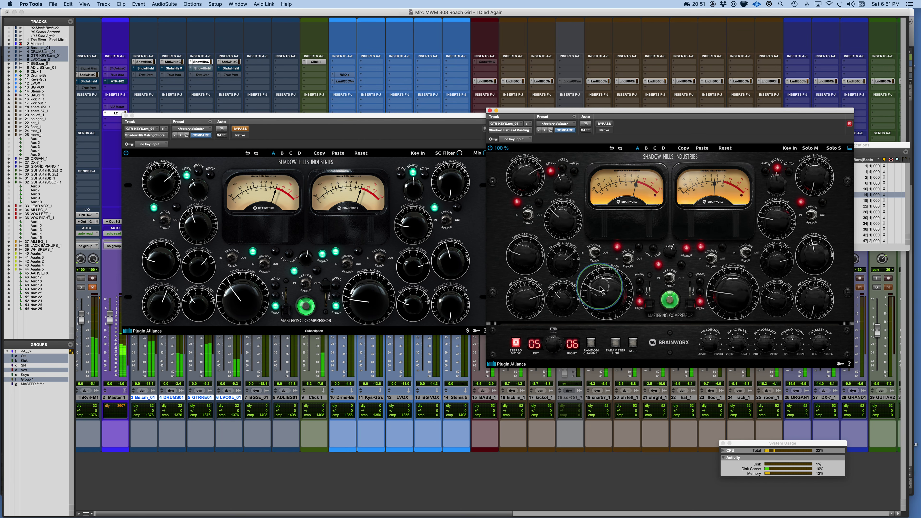
left_click_drag(526, 302, 526, 306)
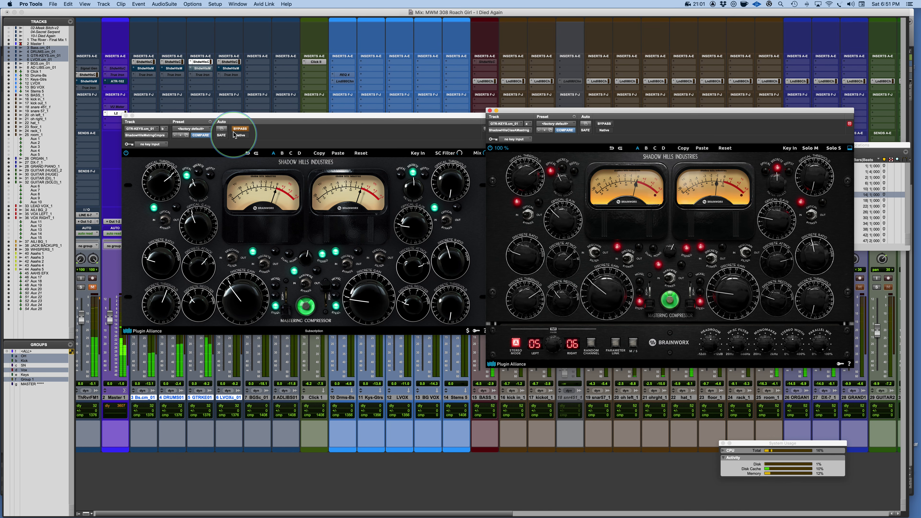
Swap bypass states between the GTR-KEYS Class A and original compressors twice during playback, ending with the Class A active
left_click(204, 65, "super")
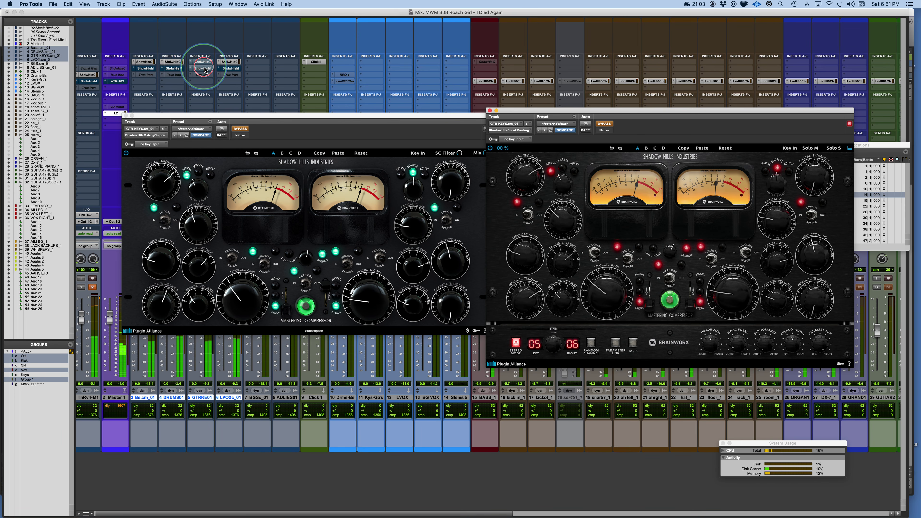
left_click(205, 69, "super")
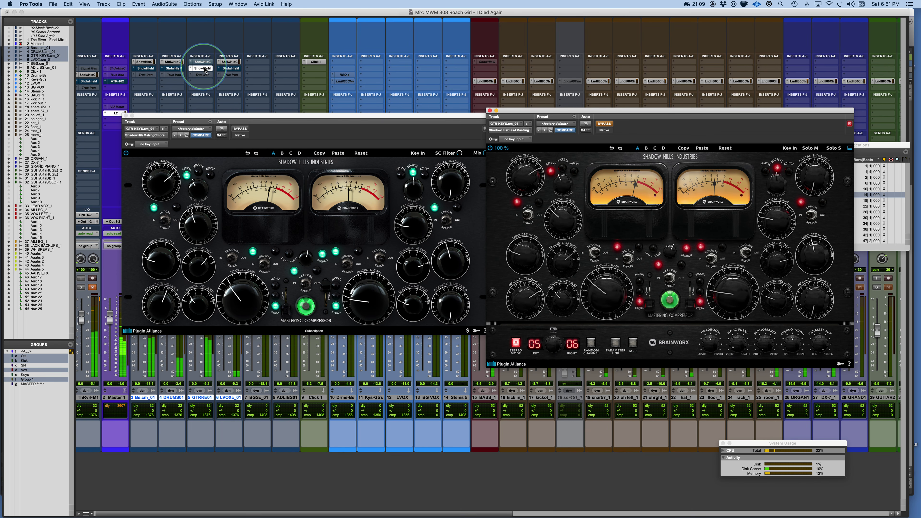
left_click(204, 68, "super")
left_click(203, 63, "super")
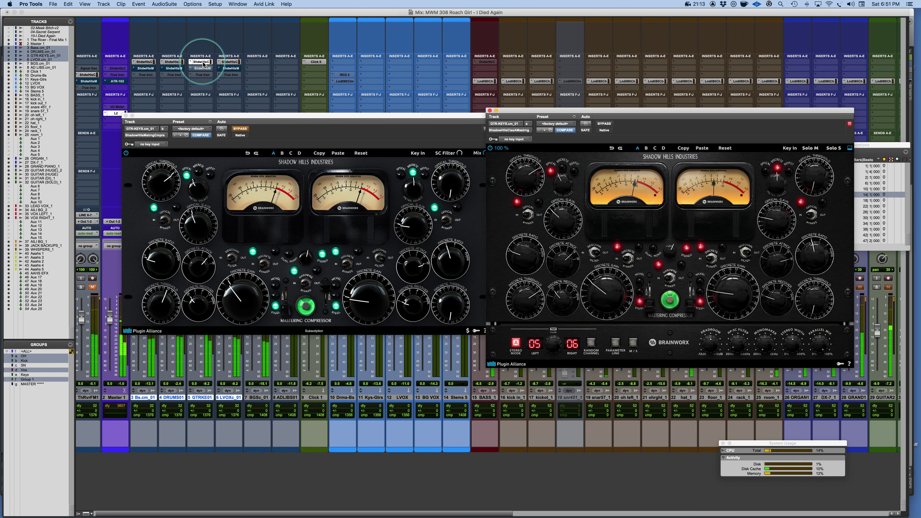
left_click(202, 62, "super")
left_click(203, 69, "super")
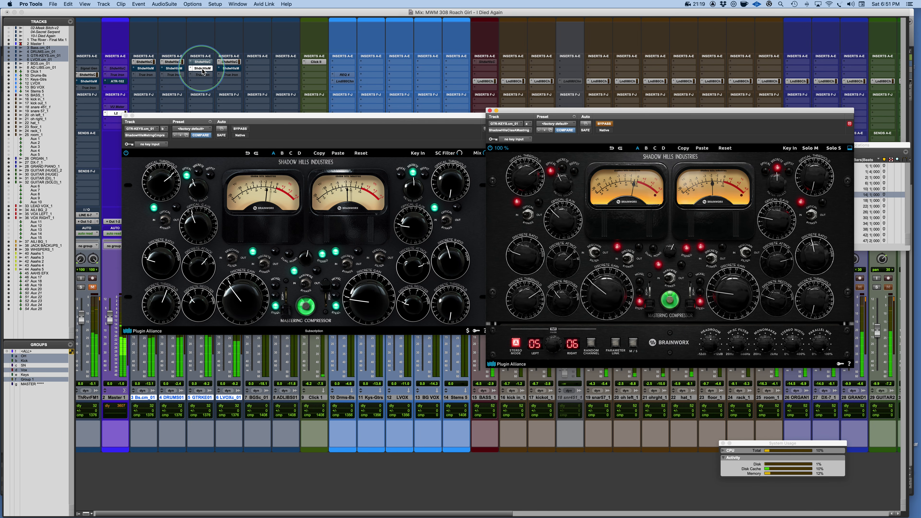
left_click(202, 69, "super")
left_click(201, 63, "super")
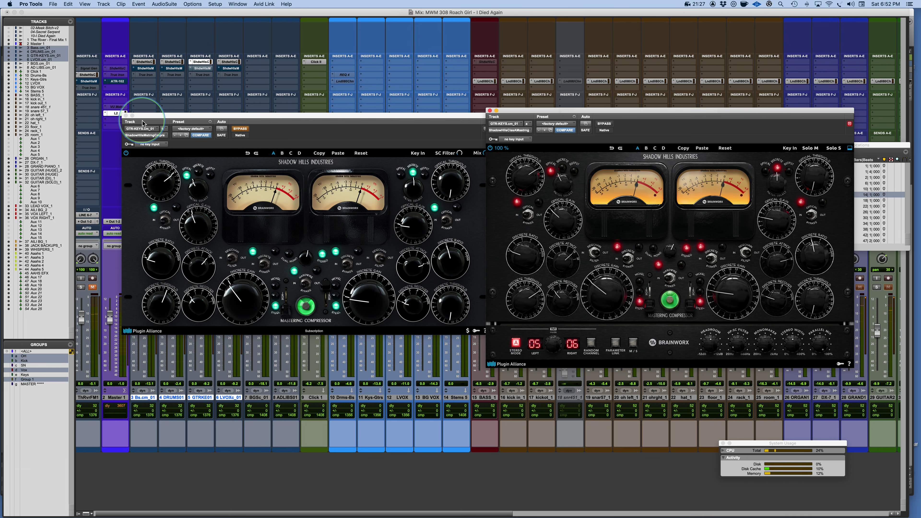
Close the GTR-KEYS original compressor, solo the bass and drums together with GTR-KEYS, and start playback
left_click(126, 116)
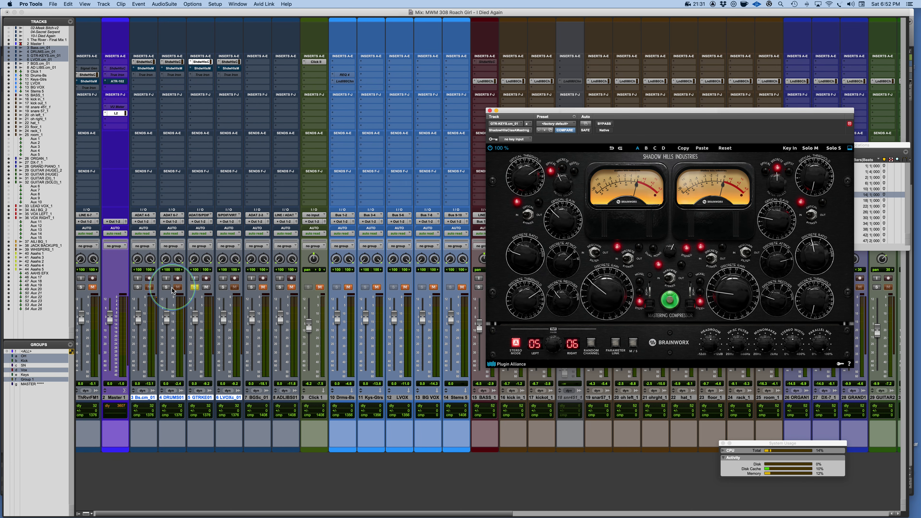
left_click(137, 287)
key("space")
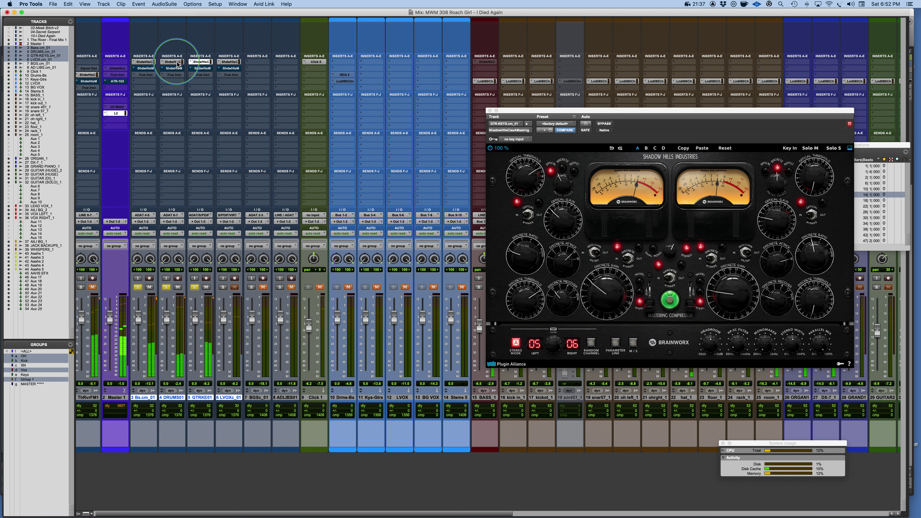
Switch the selected stem tracks from their Class A compressors to the originals and back during playback
left_click(178, 63, "alt+shift+super")
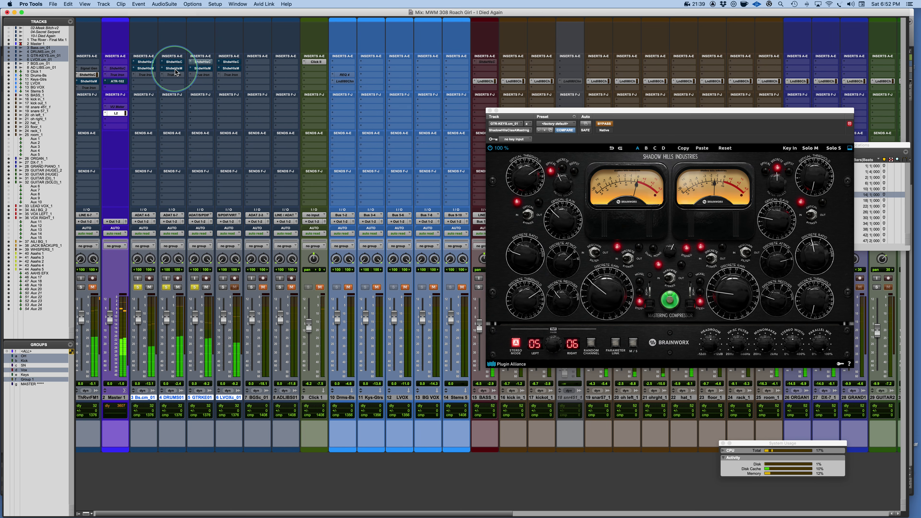
left_click(175, 70, "alt+shift+super")
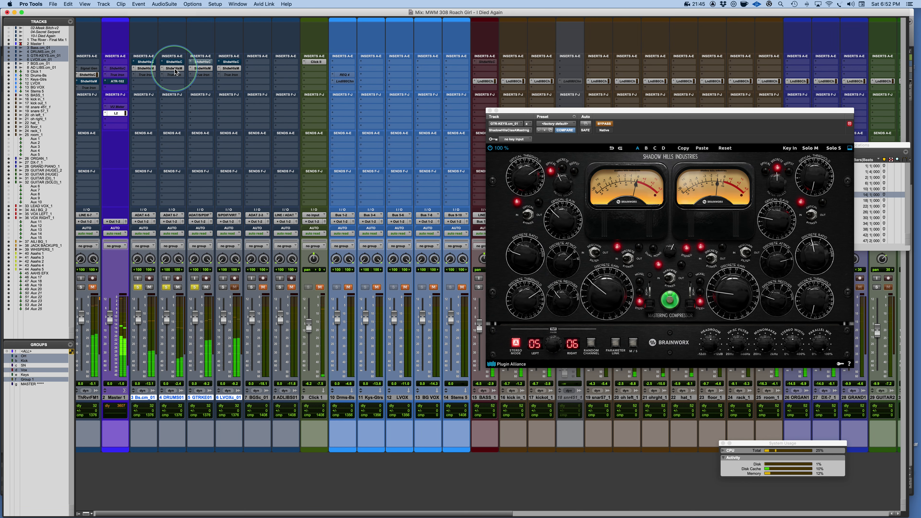
left_click(175, 69, "alt+shift+super")
left_click(174, 63, "alt+shift+super")
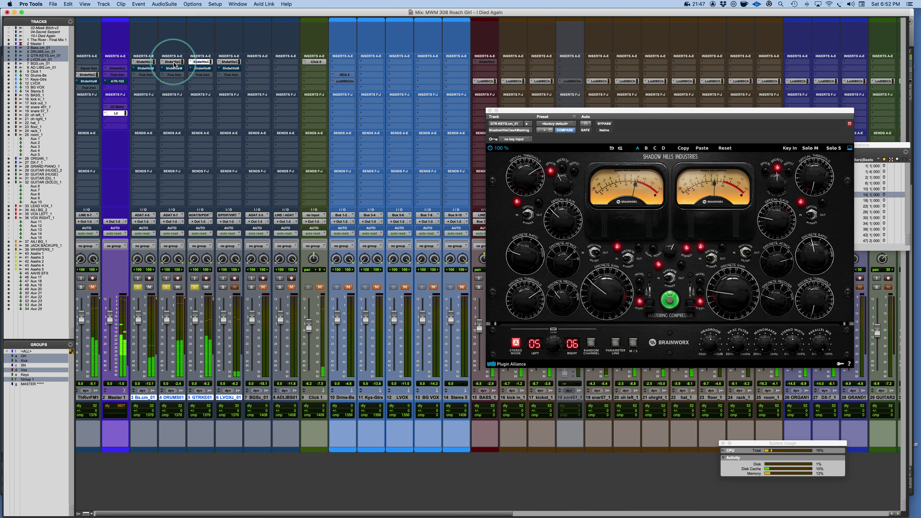
Fine-tune the left discrete gain on the GTR-KEYS Class A compressor, comparing against the original compressors between adjustments
left_click(604, 294)
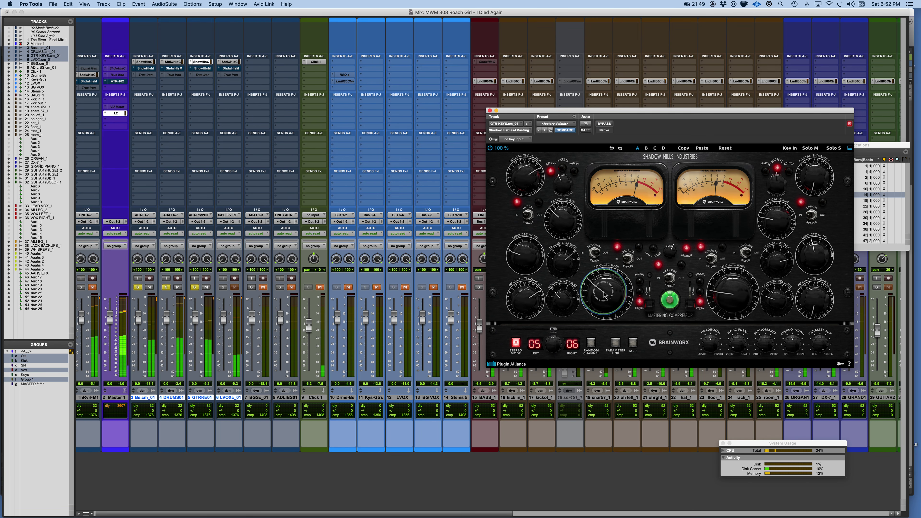
left_click_drag(604, 292, 604, 289)
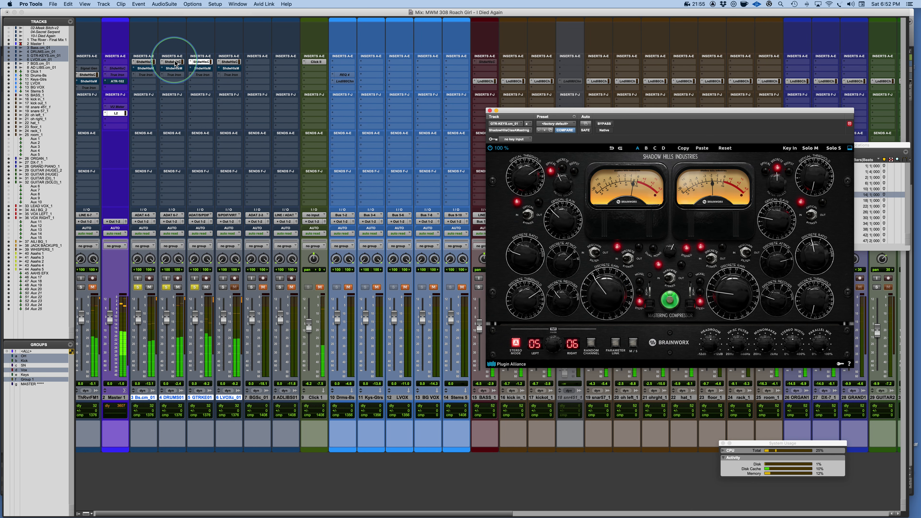
left_click(177, 69, "super")
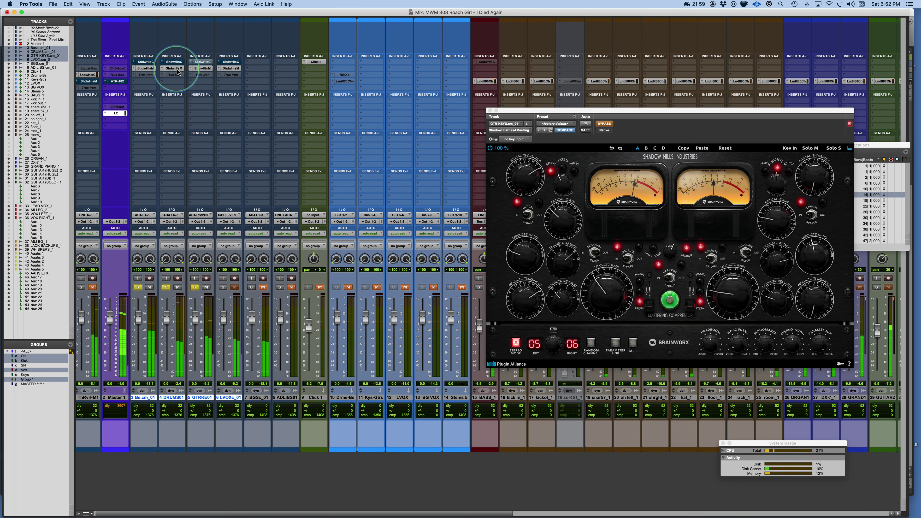
left_click(178, 64, "super")
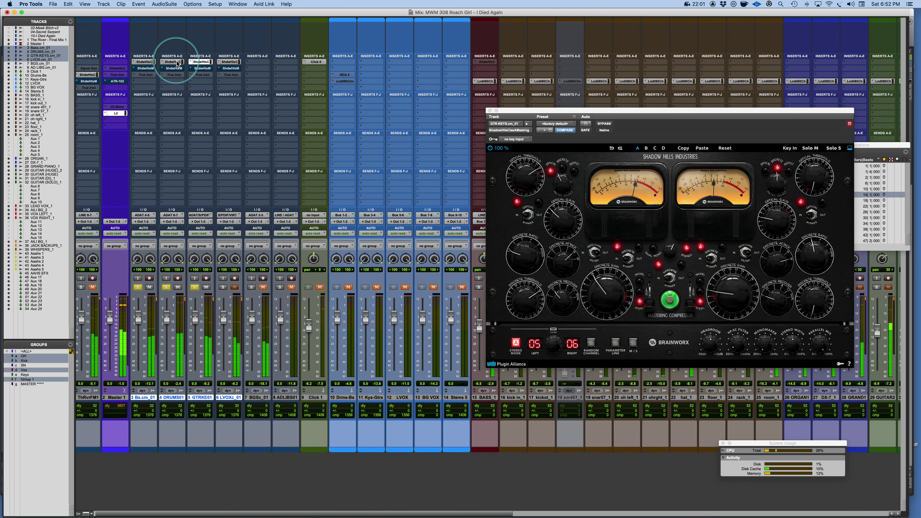
left_click(602, 288)
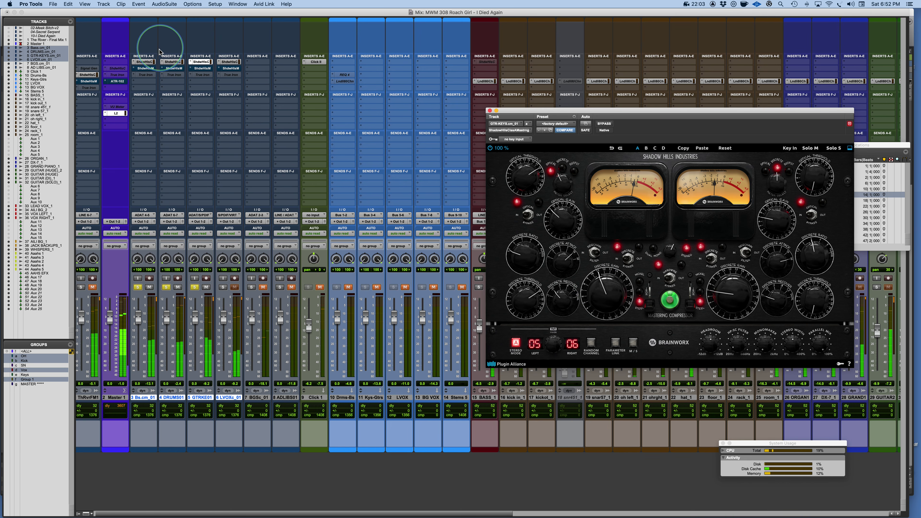
Switch the stem tracks to their original compressors for comparison and restore the mixer's Inserts A-E view
left_click(202, 63)
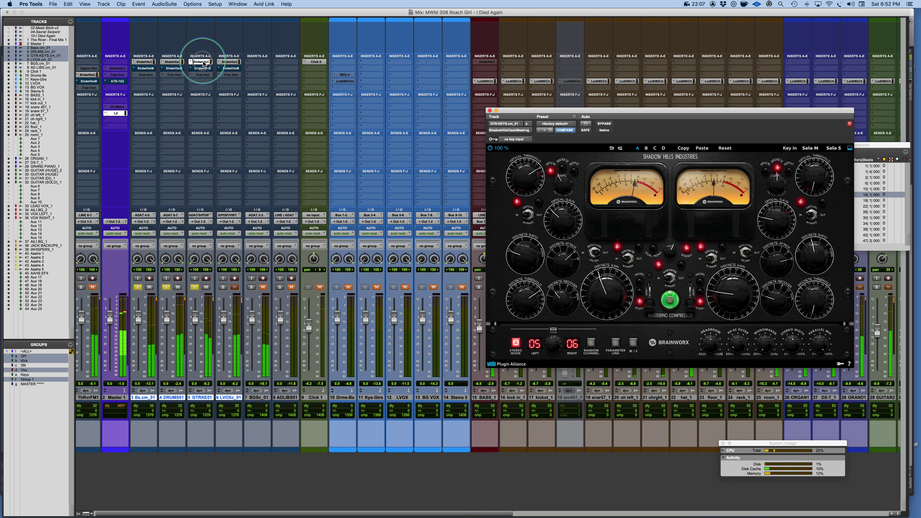
left_click(203, 66, "super")
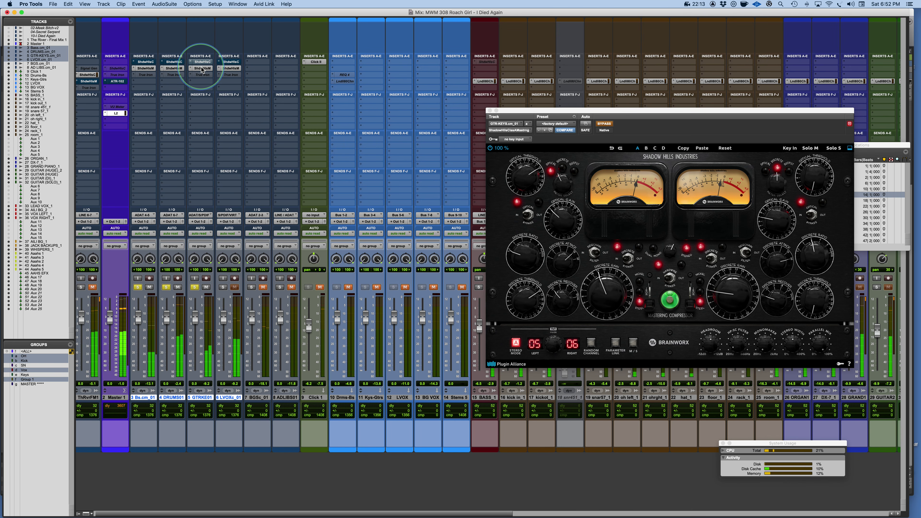
left_click(201, 56)
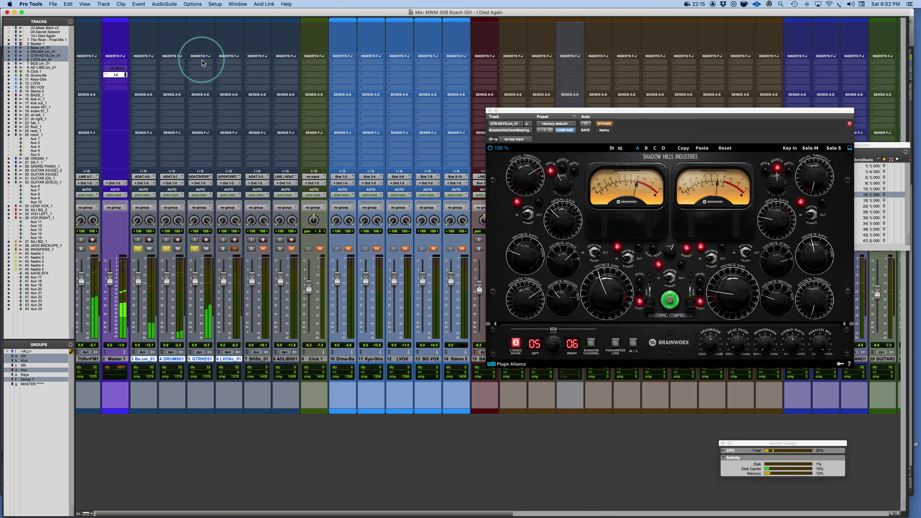
left_click(87, 514)
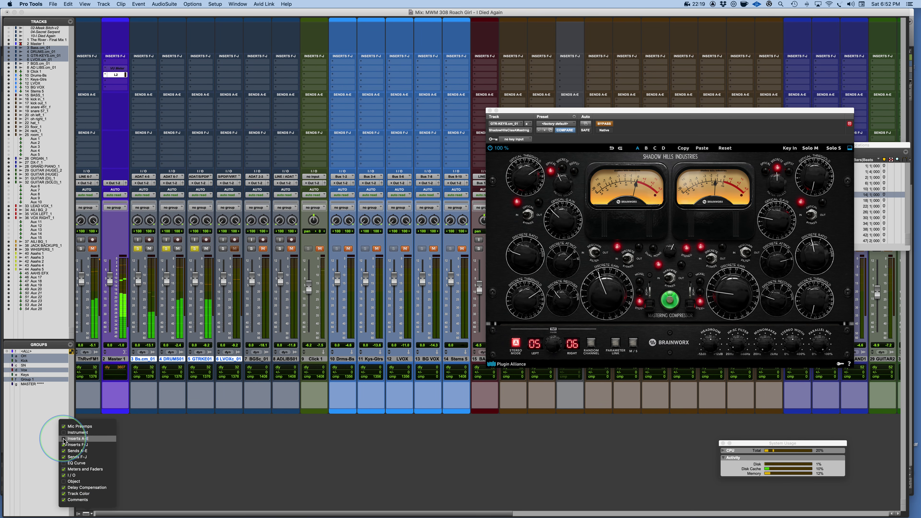
left_click(71, 438)
Alternate the stem tracks between the Class A and original compressors, ending with both sets bypassed
left_click(228, 64)
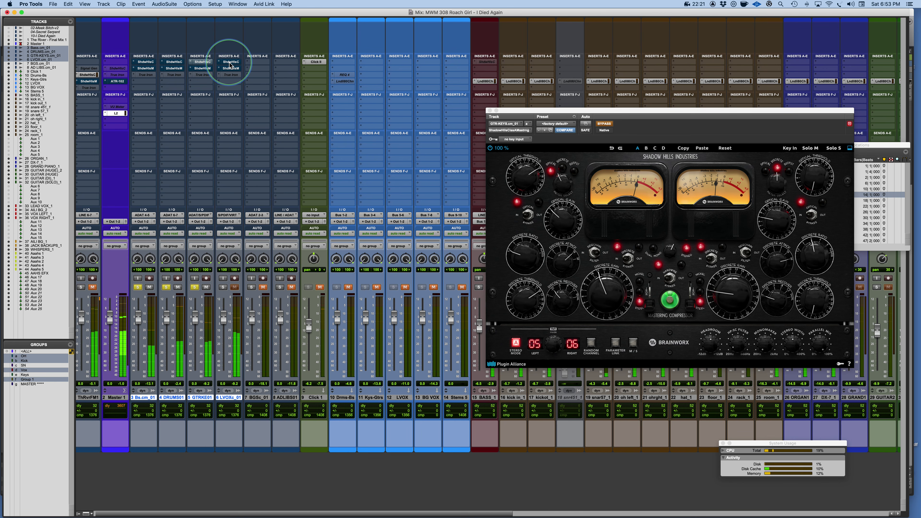
left_click(228, 64)
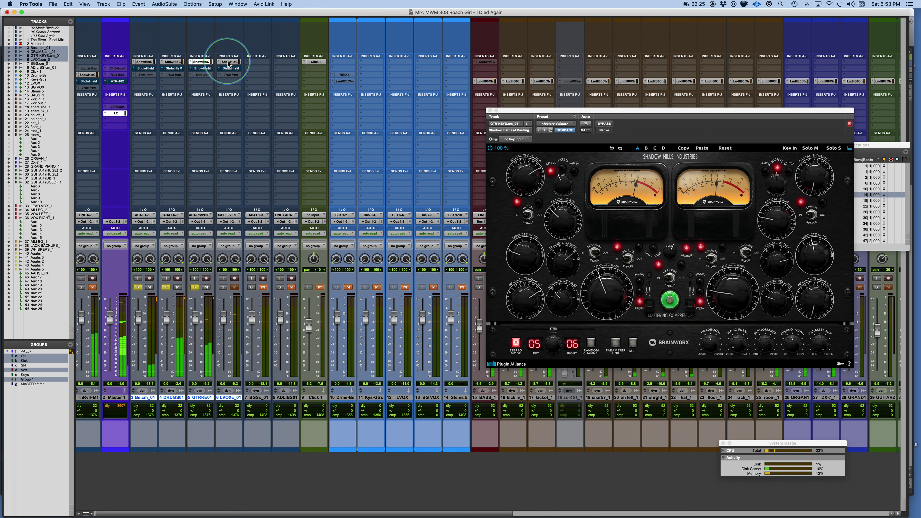
left_click(228, 63, "alt+super")
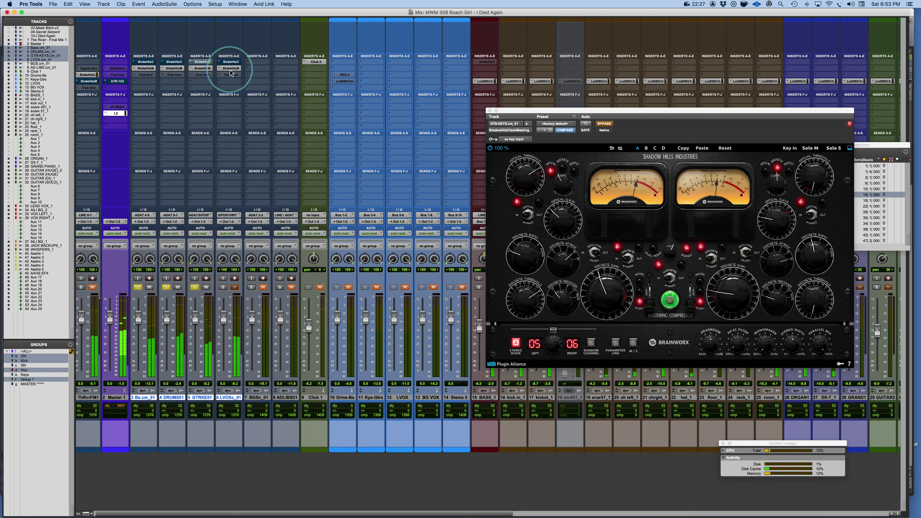
left_click(229, 68, "alt+super")
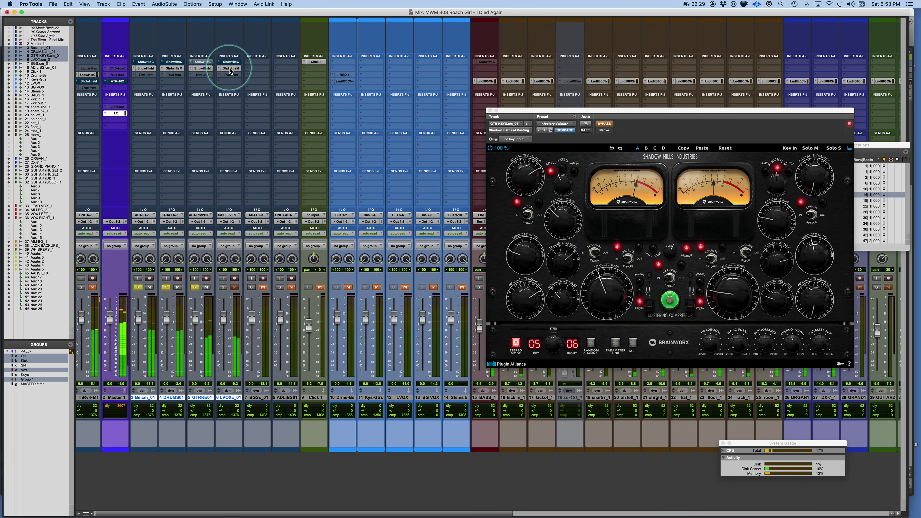
left_click(230, 69, "alt+super")
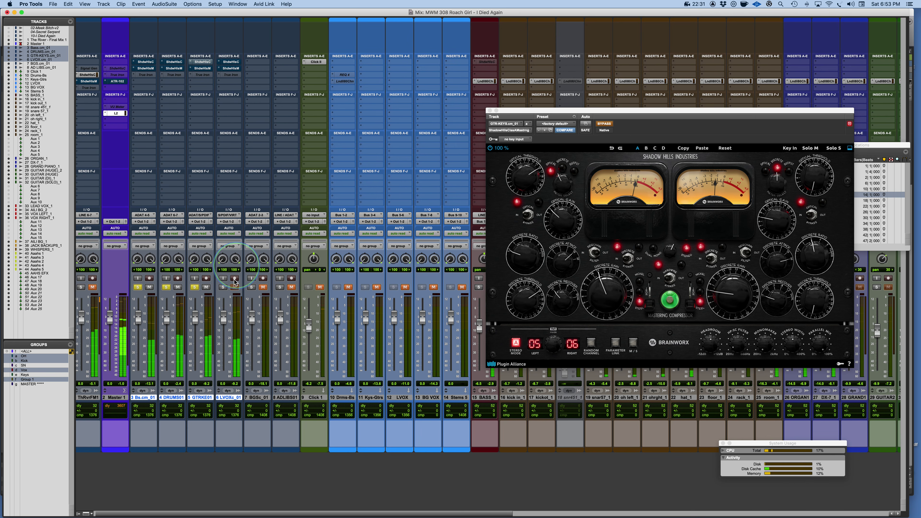
Solo only the LVOX track and open its Class A compressor centred on screen at 150% scale
left_click(223, 287, "super")
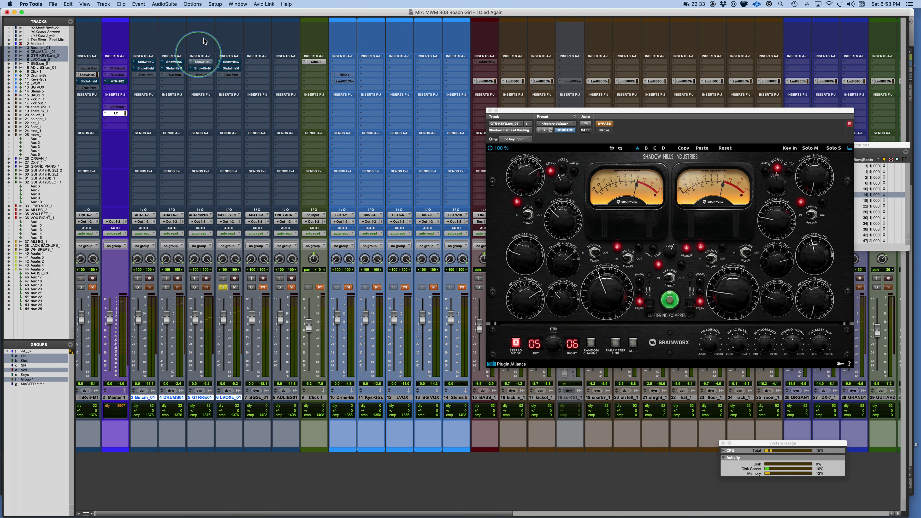
left_click(230, 62)
left_click_drag(596, 114, 331, 40)
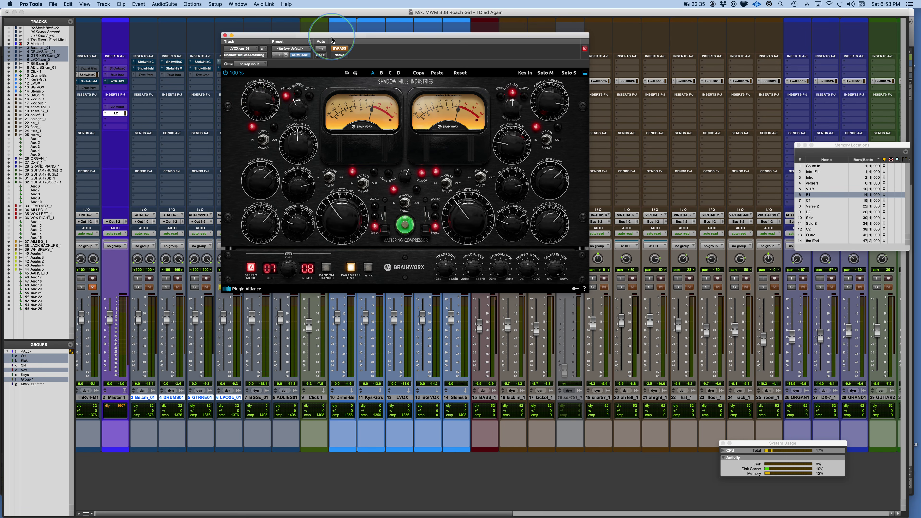
left_click(234, 73)
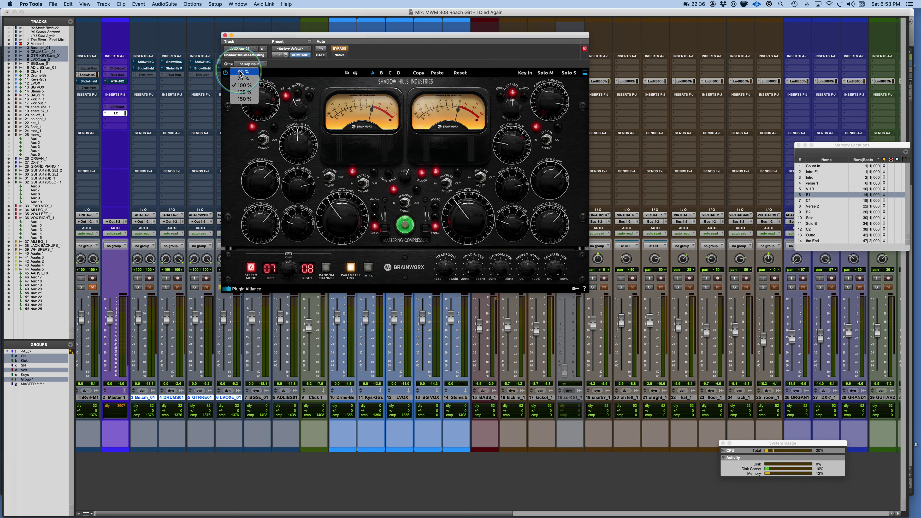
left_click(243, 99)
left_click_drag(411, 48, 365, 68)
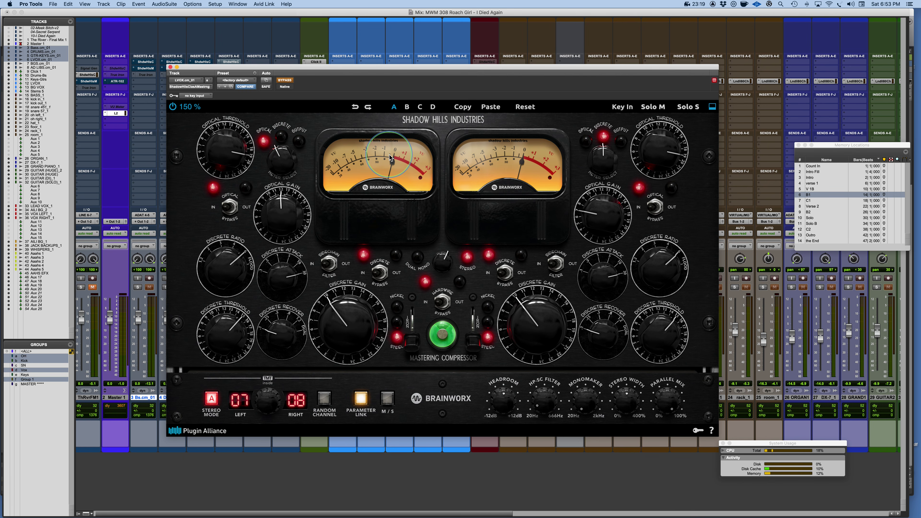
Activate the LVOX Class A compressor and toggle its Hardwire Bypass out and in twice during playback
left_click(285, 81)
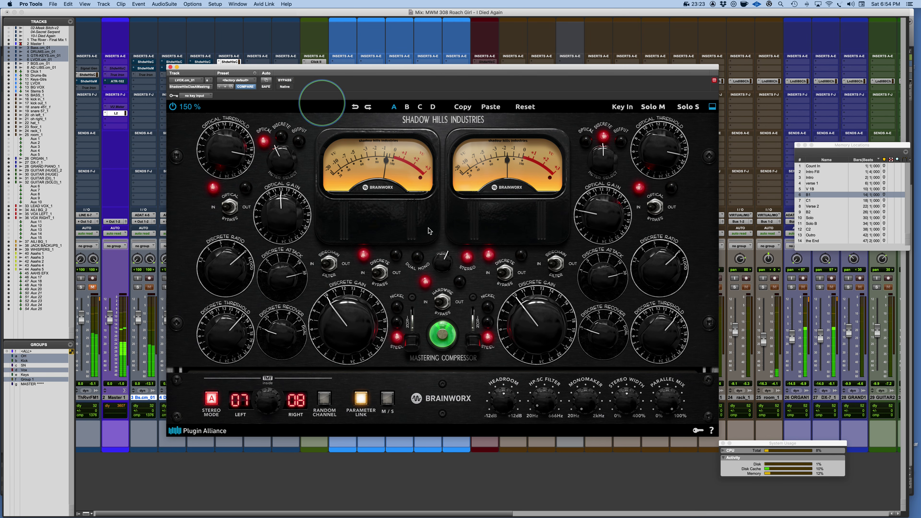
left_click(440, 304)
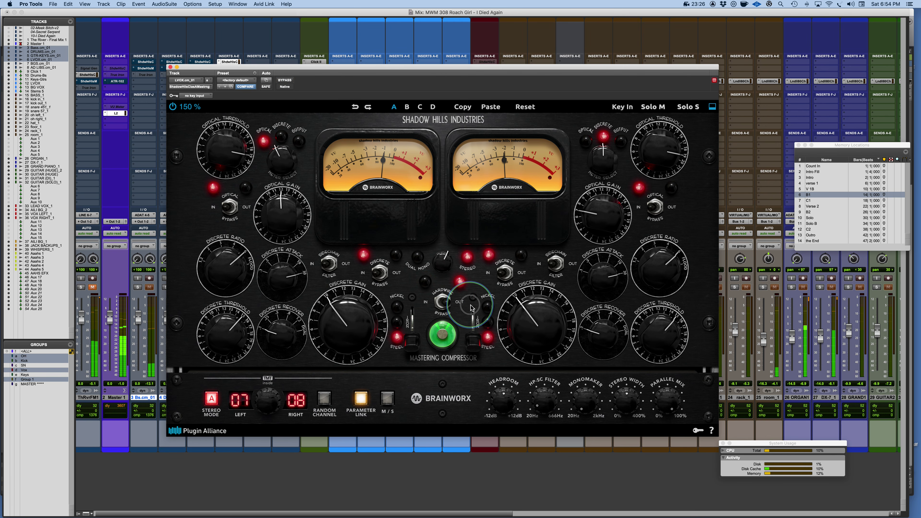
left_click(445, 305)
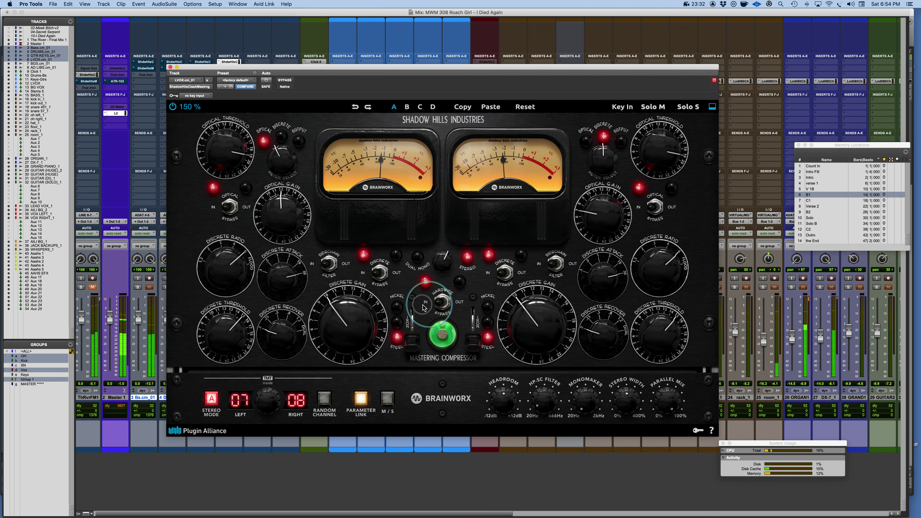
left_click(442, 304)
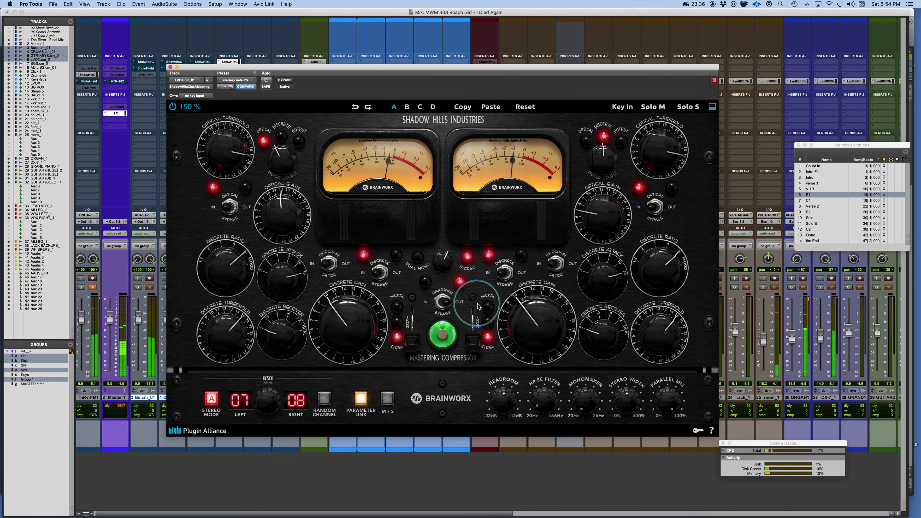
left_click(443, 304)
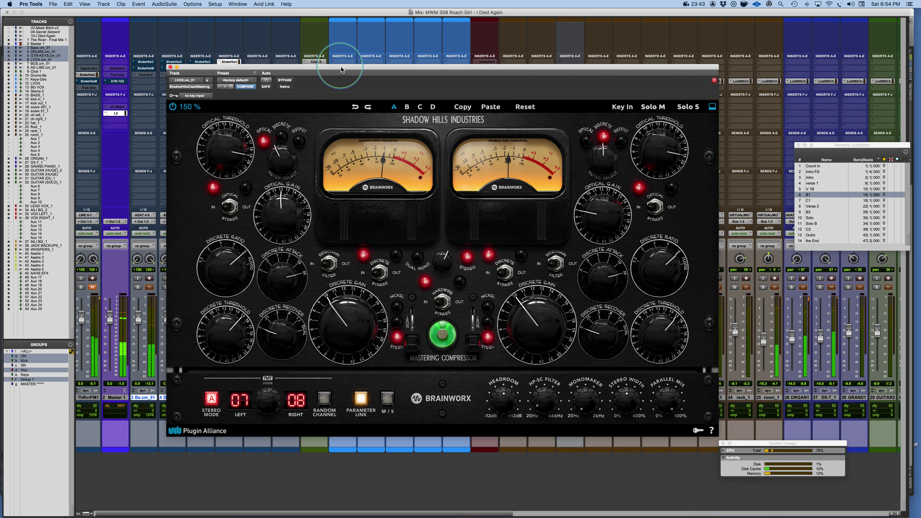
Scale the LVOX Class A compressor to 100% and arrange the track's original Shadow Hills compressor beside it
left_click_drag(339, 71, 470, 61)
left_click(316, 102)
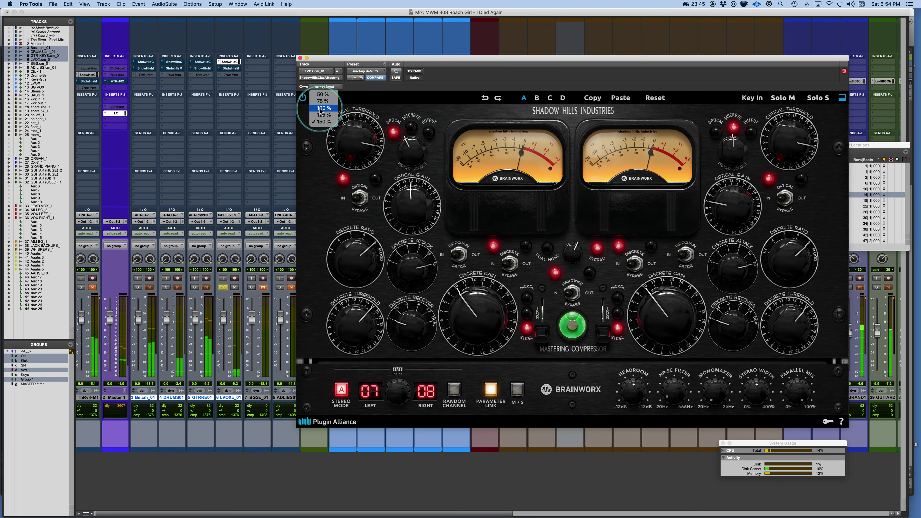
left_click(319, 103)
left_click(226, 69)
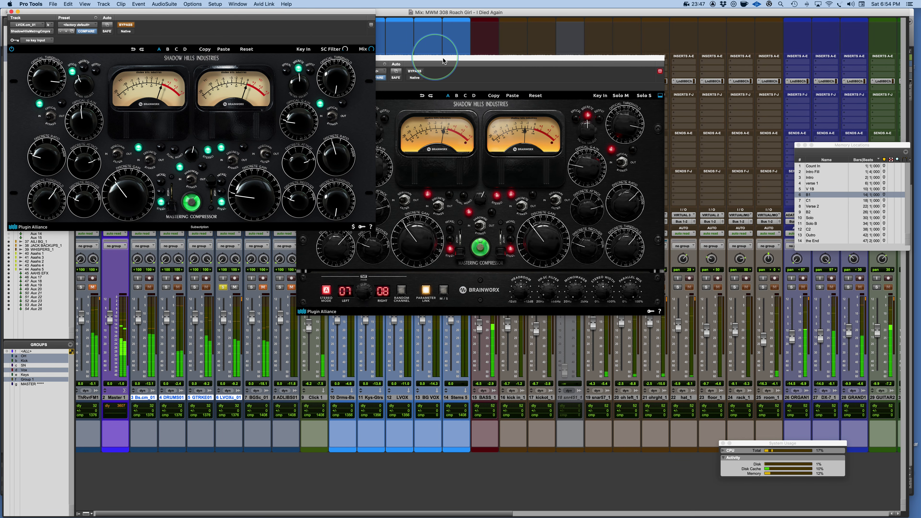
left_click_drag(443, 57, 674, 89)
left_click_drag(323, 19, 446, 128)
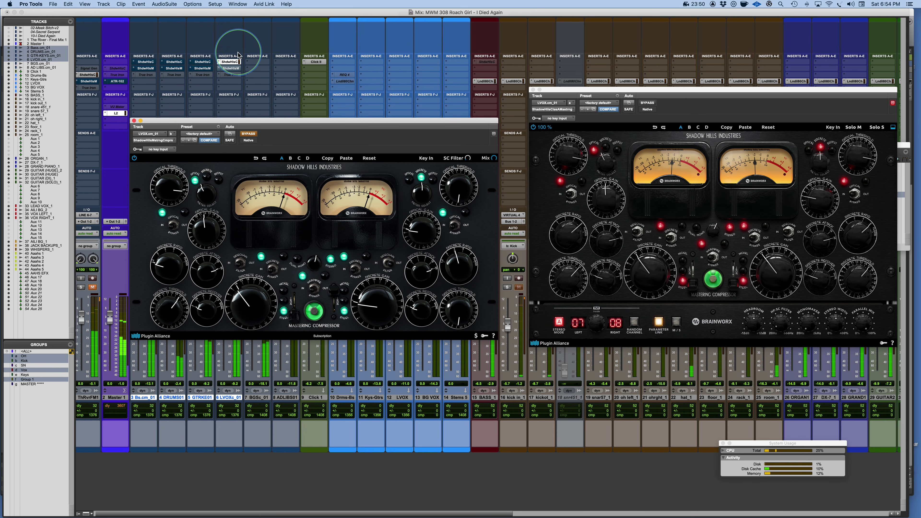
Compare the LVOX original and Class A compressors during playback by swapping their bypass states, ending with the original active
left_click(231, 68)
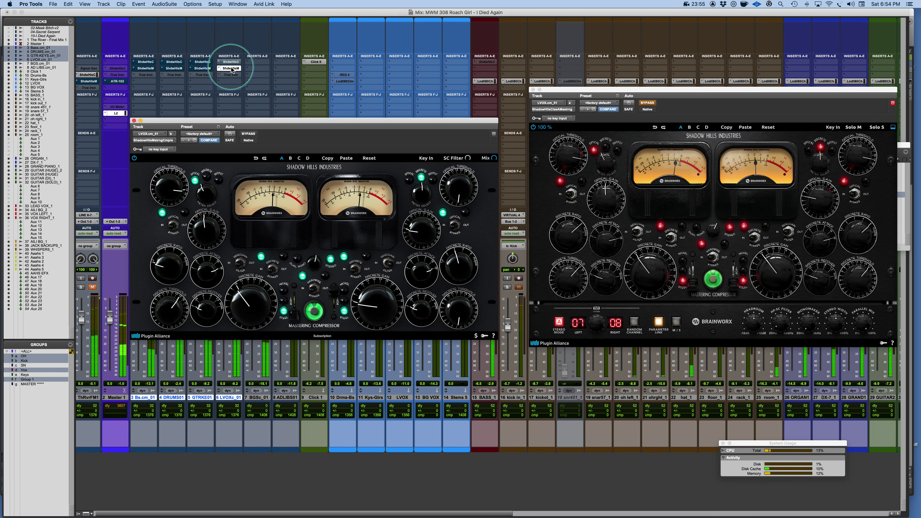
left_click(231, 62)
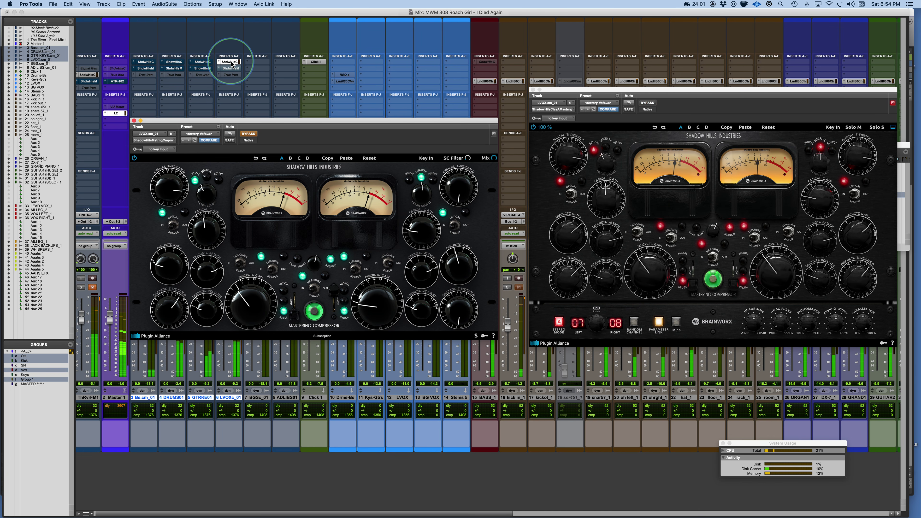
left_click(231, 69)
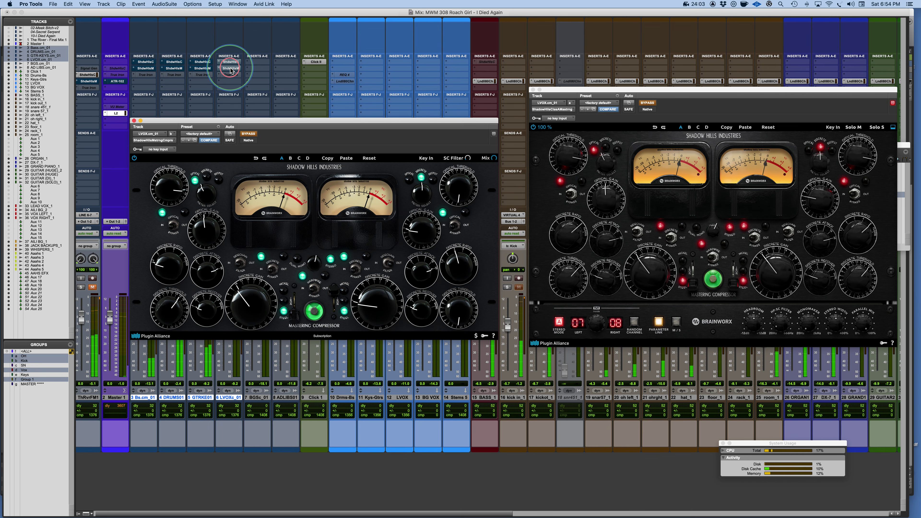
left_click(230, 69, "super")
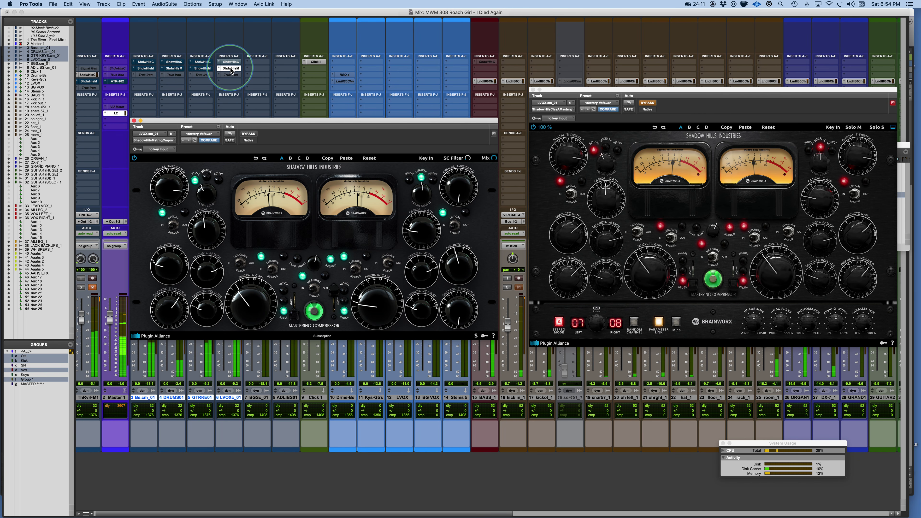
Make the LVOX Class A compressor active in place of the original and close the original compressor's window
left_click(231, 69, "super")
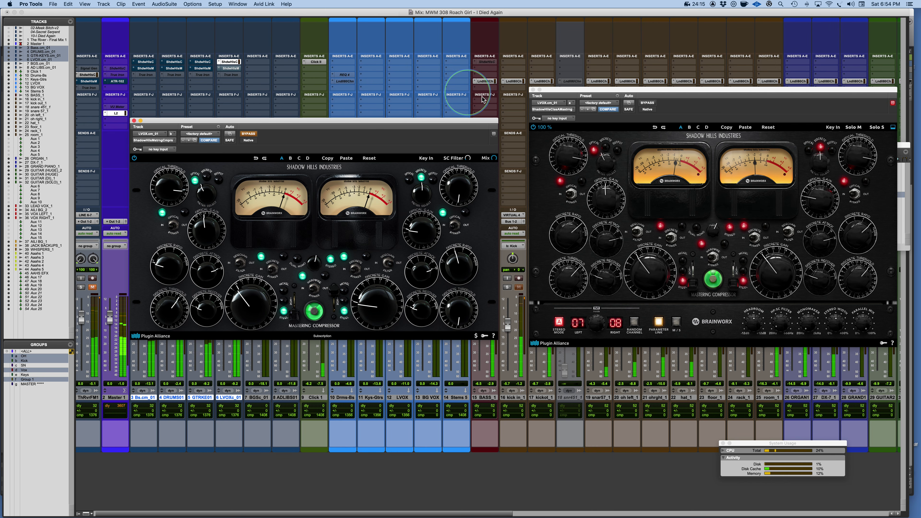
left_click_drag(653, 90, 590, 91)
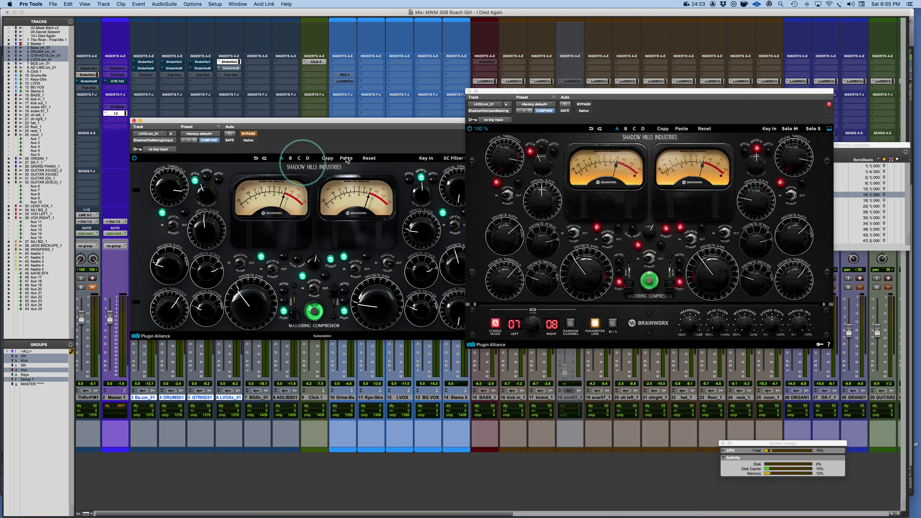
left_click_drag(270, 121, 293, 121)
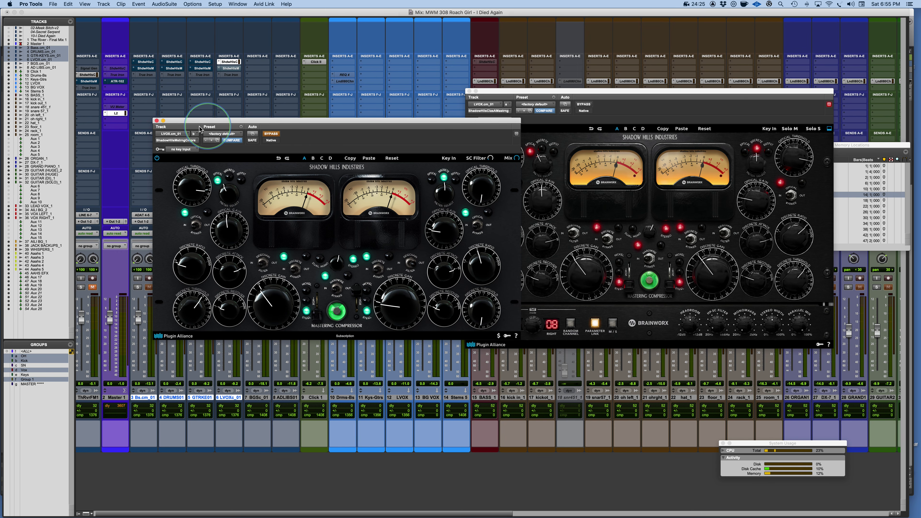
left_click(157, 120)
Scale the LVOX Class A compressor to 150% and centre its window beside the first mixer tracks
left_click(485, 142)
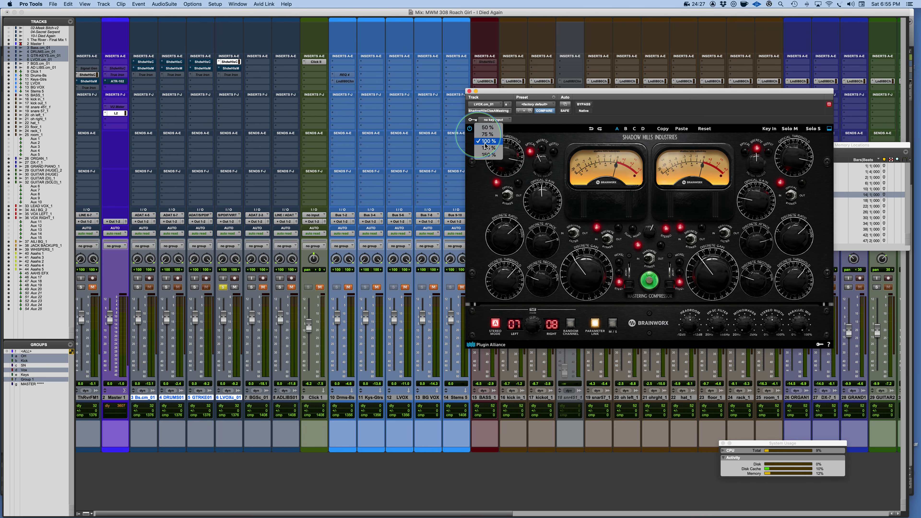
left_click(489, 155)
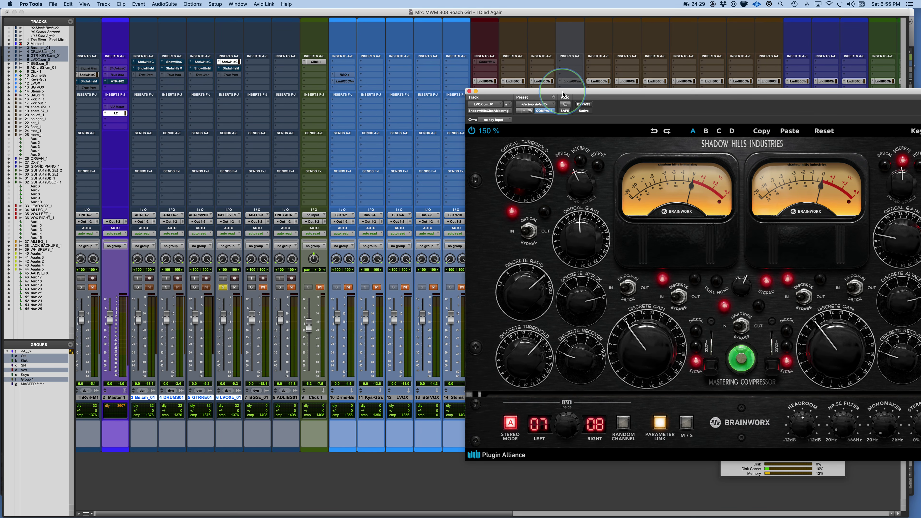
left_click_drag(563, 93, 357, 54)
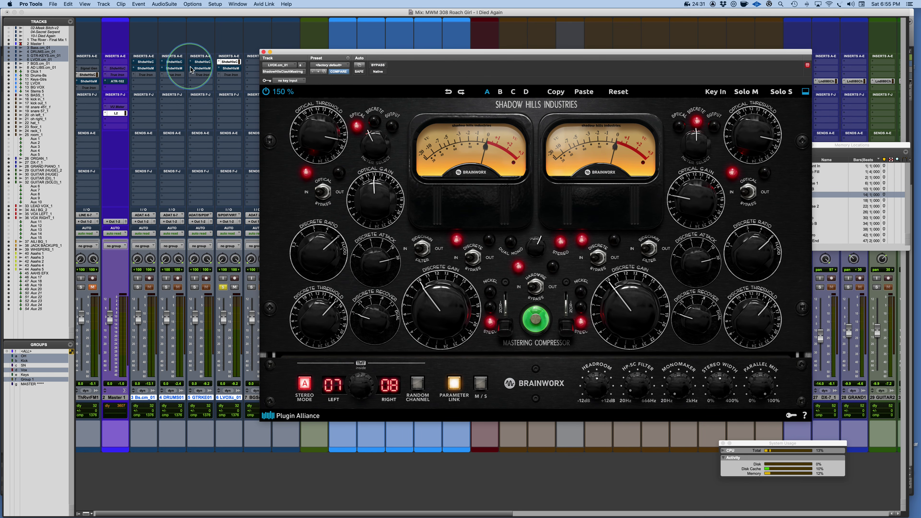
Activate the Class A compressors on the bass, drums and guitar/keys tracks and clear the track solos
left_click(192, 69)
left_click(194, 287)
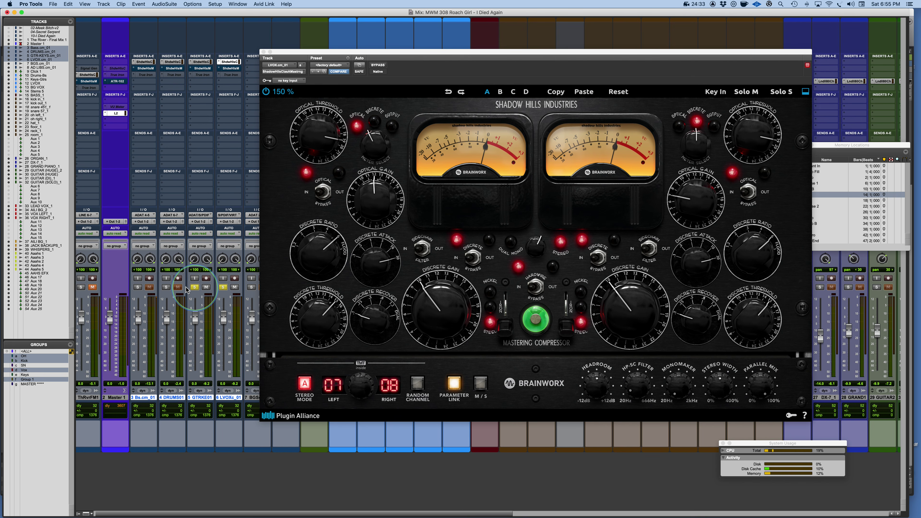
left_click(195, 287)
left_click(223, 287)
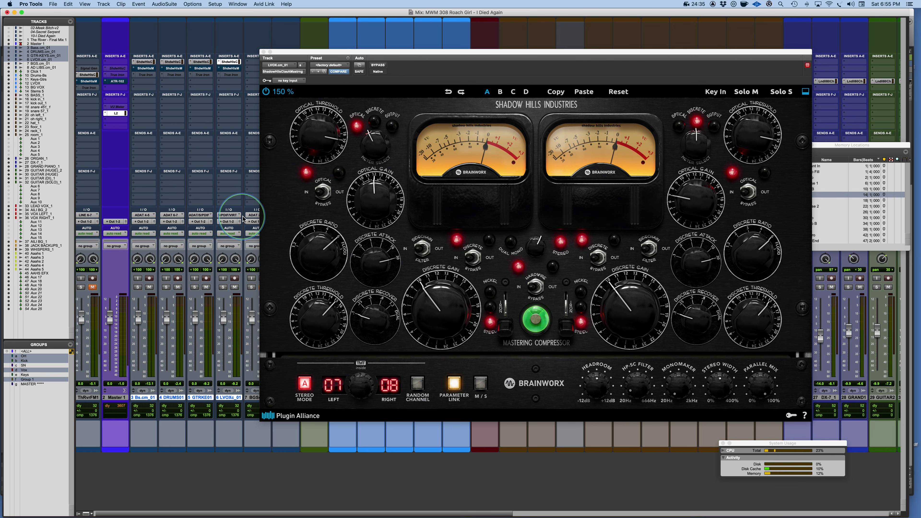
Bypass and reactivate the Class A compressors on all four selected tracks during playback, ending with them bypassed
left_click(200, 63, "alt+super")
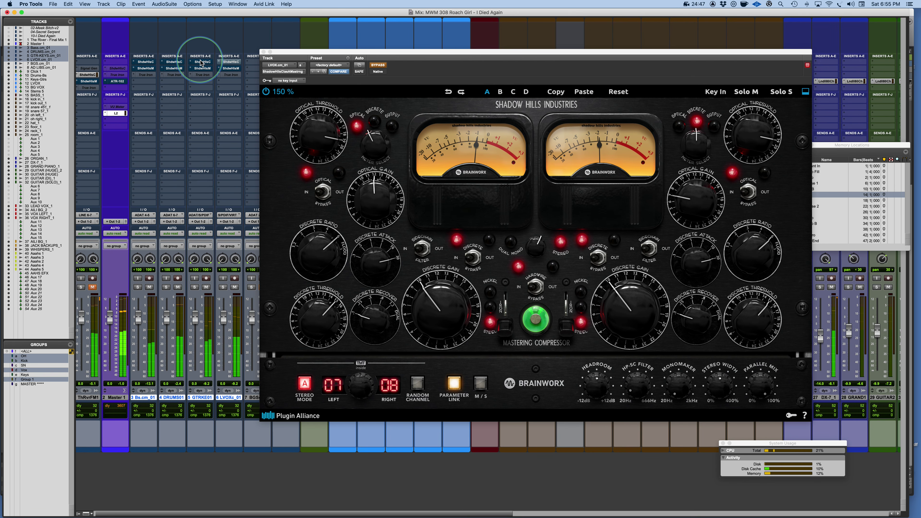
left_click(201, 62, "alt+super")
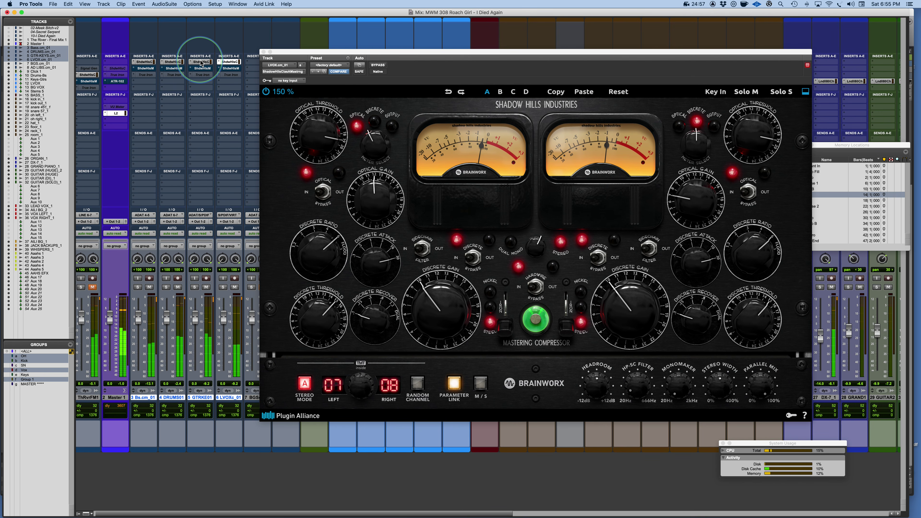
left_click(201, 62, "alt+super")
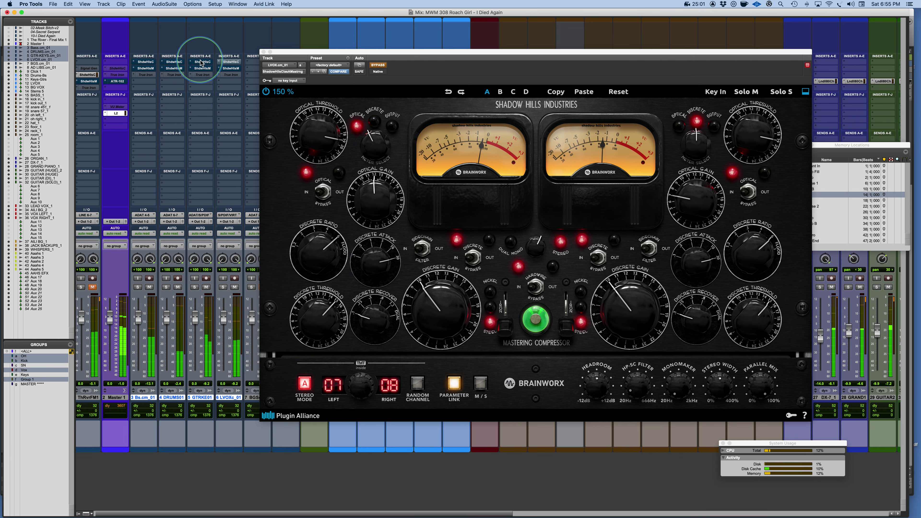
left_click(200, 62, "alt+super")
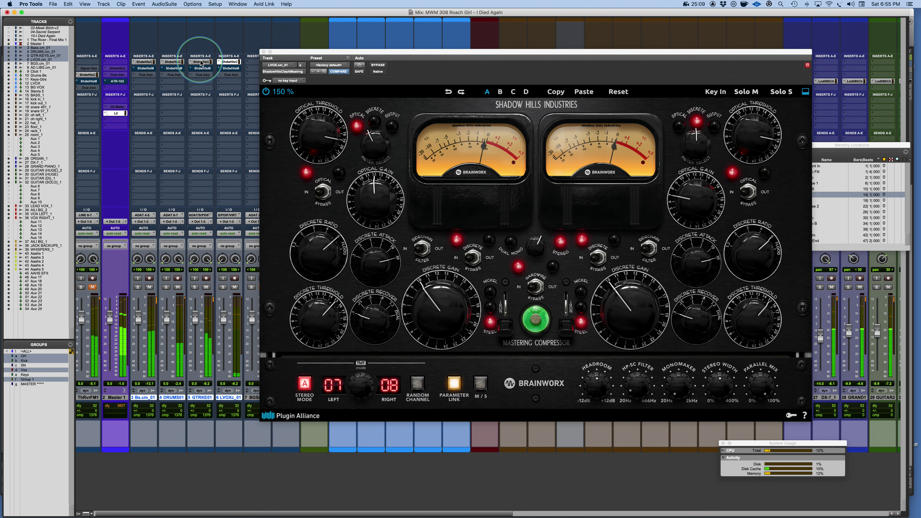
left_click(200, 62, "alt+super")
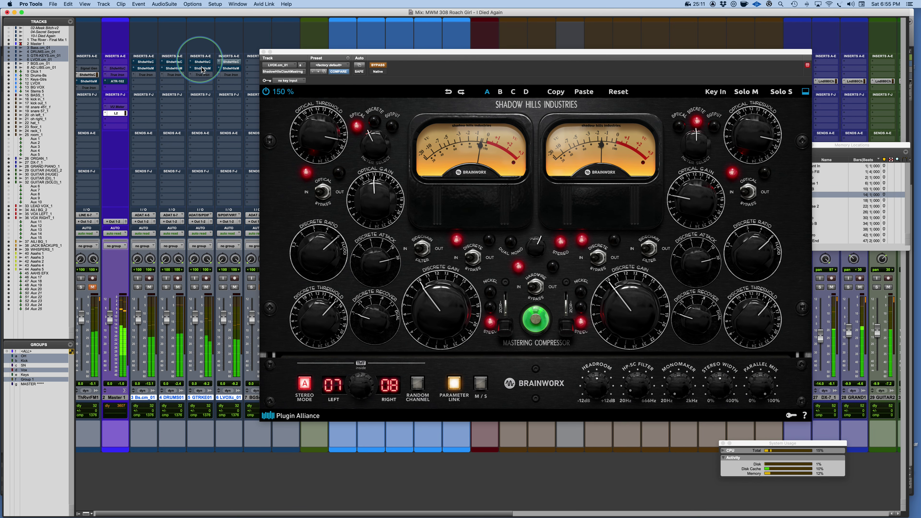
Compare the original and Class A compressors across all four selected tracks during playback by swapping their bypass states, ending with Class A active
left_click(202, 69, "alt+super")
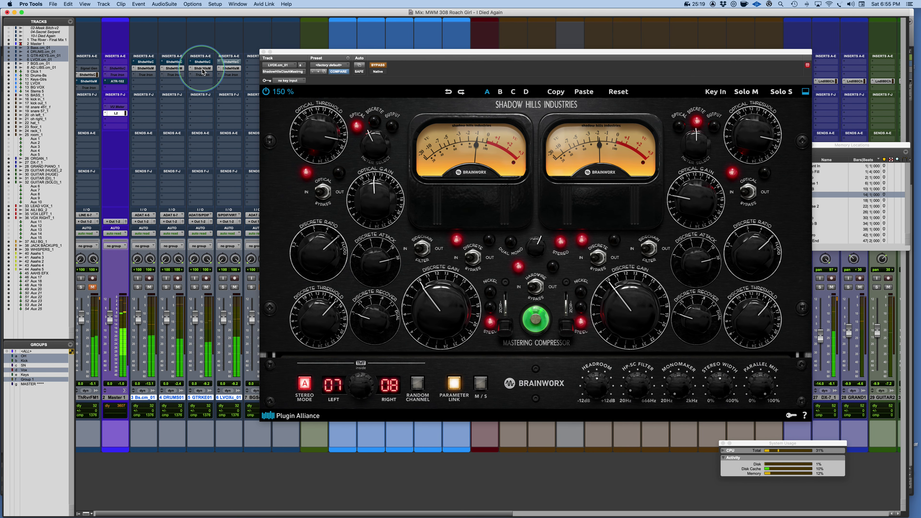
left_click(202, 69, "alt+super")
left_click(203, 63, "alt+super")
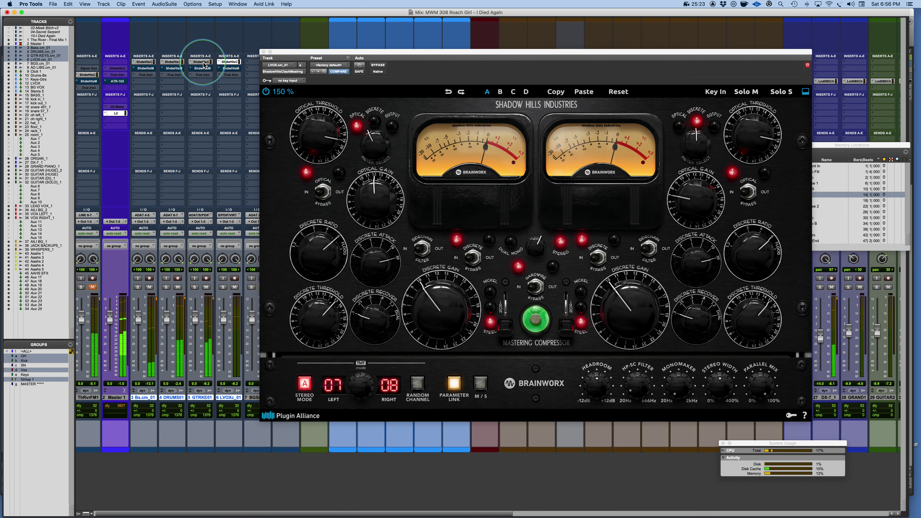
left_click(203, 62, "alt+super")
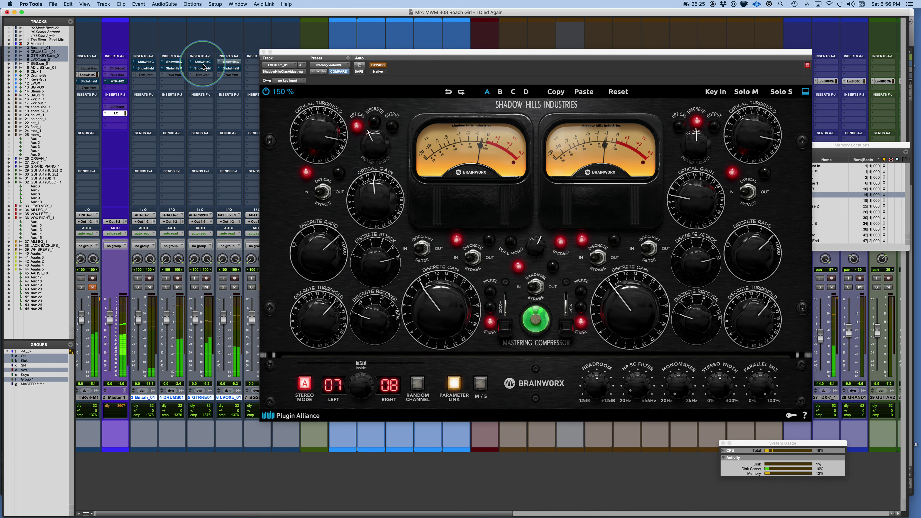
left_click(203, 69, "alt+super")
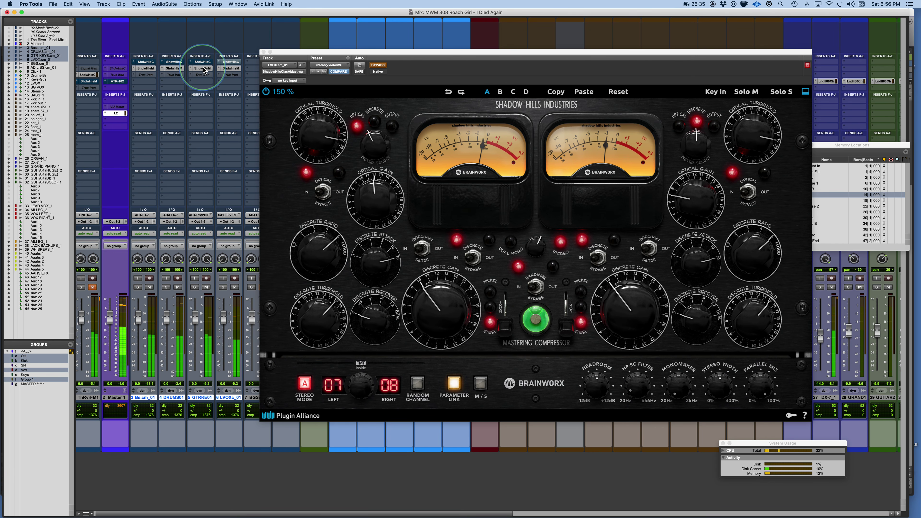
left_click(204, 70, "super")
left_click(204, 64, "super")
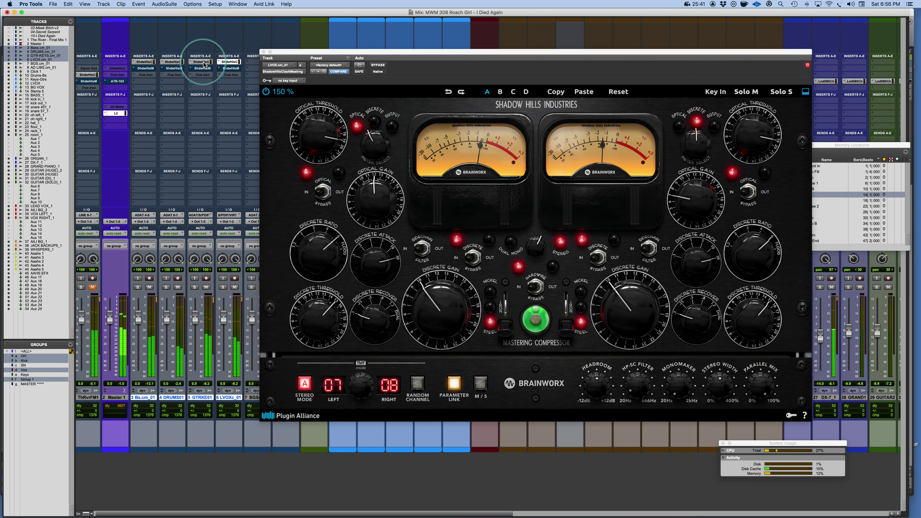
left_click(204, 64, "super")
left_click(205, 70, "super")
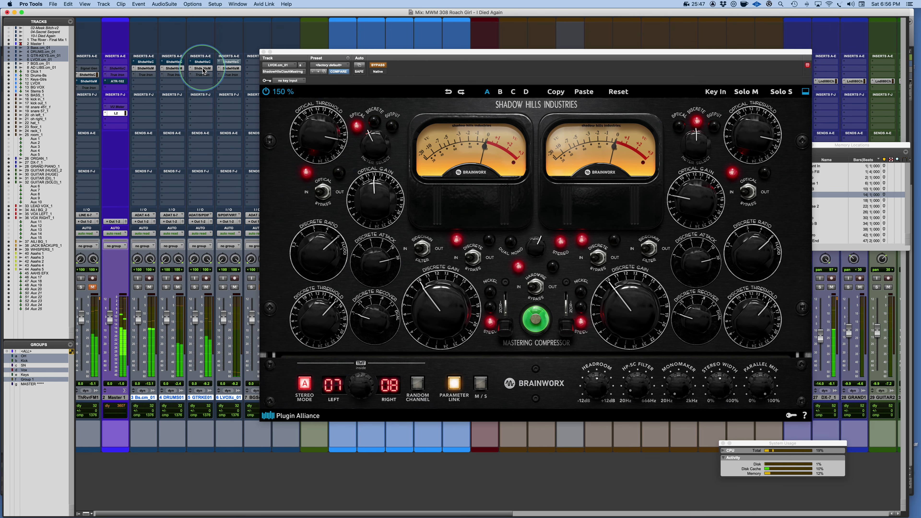
left_click(202, 65, "super")
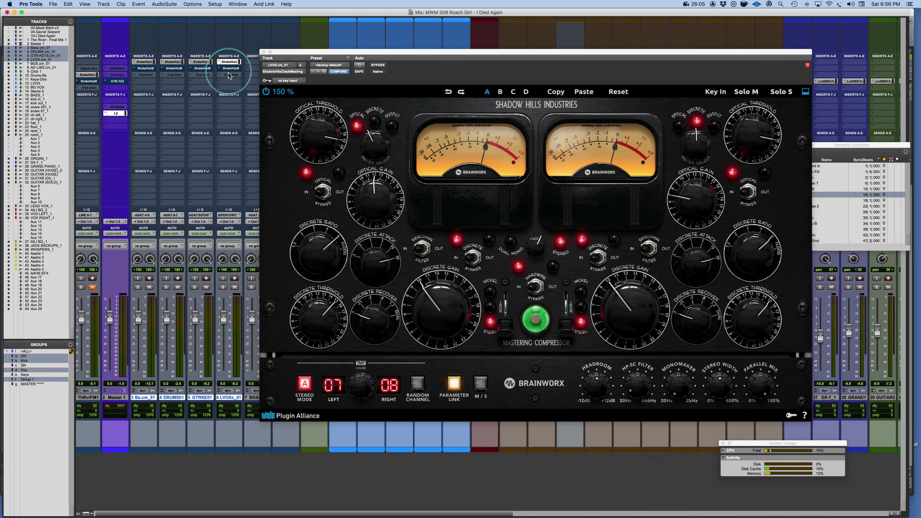
Centre the LVOX Class A compressor window on screen and switch to Microsoft PowerPoint
left_click_drag(482, 54, 444, 46)
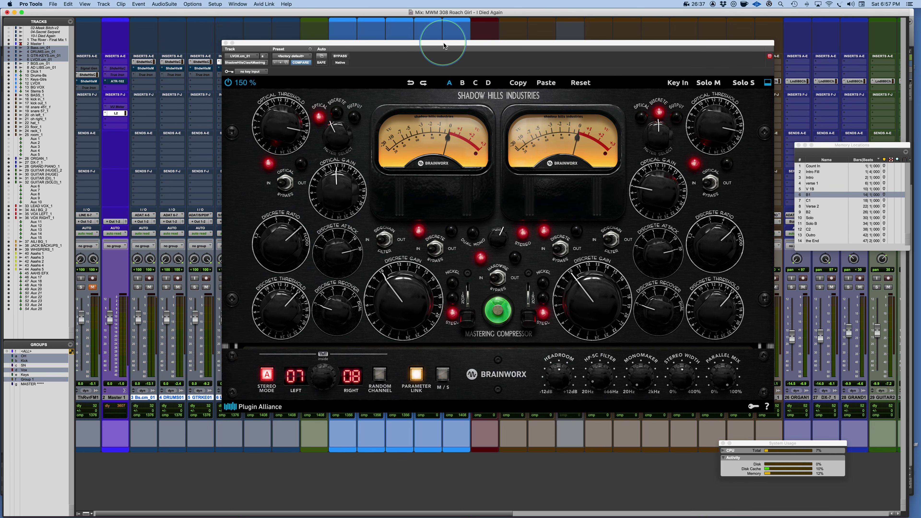
left_click_drag(445, 45, 429, 42)
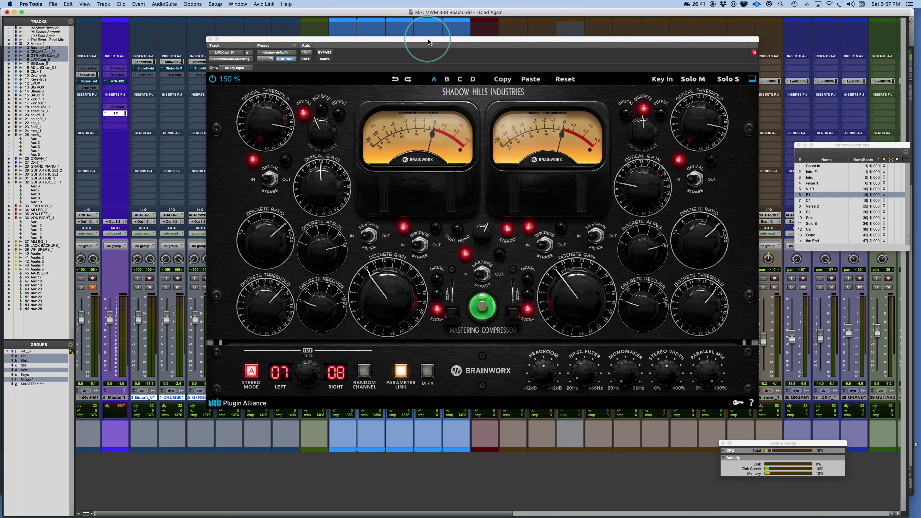
key("super+Tab")
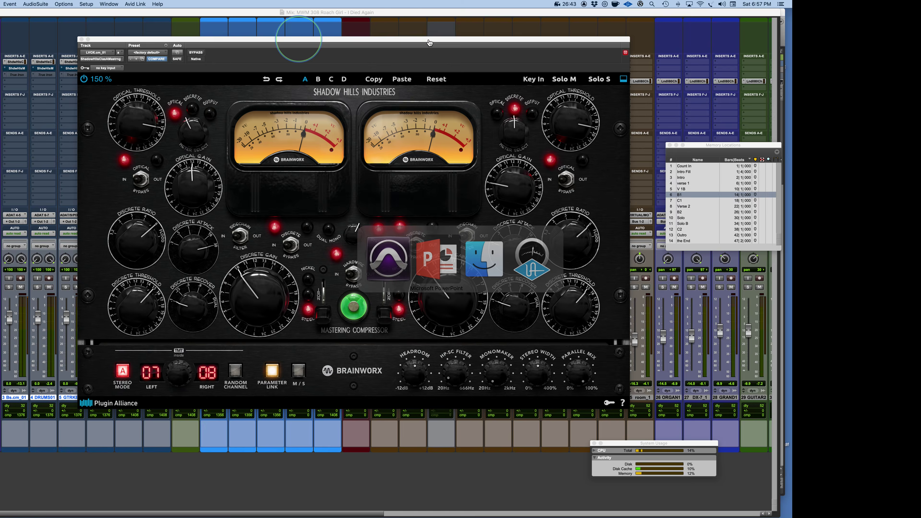